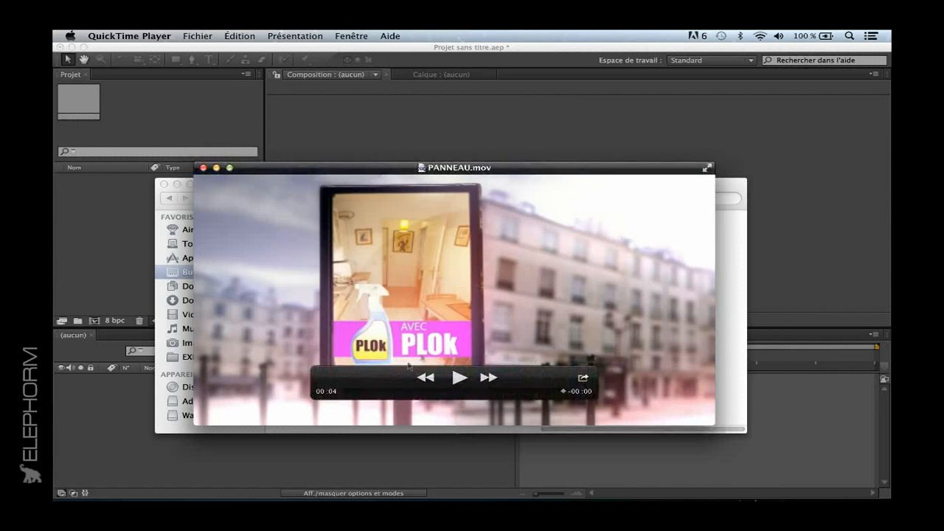
Step: Play the PANNEAU.mov reference animation, then bring the ELEMENTS folder window to the front
{"action": "left_click", "coordinate": [459, 378]}
{"action": "left_click", "coordinate": [457, 379]}
{"action": "left_click_drag", "start_coordinate": [469, 171], "coordinate": [469, 217]}
{"action": "left_click", "coordinate": [478, 189]}
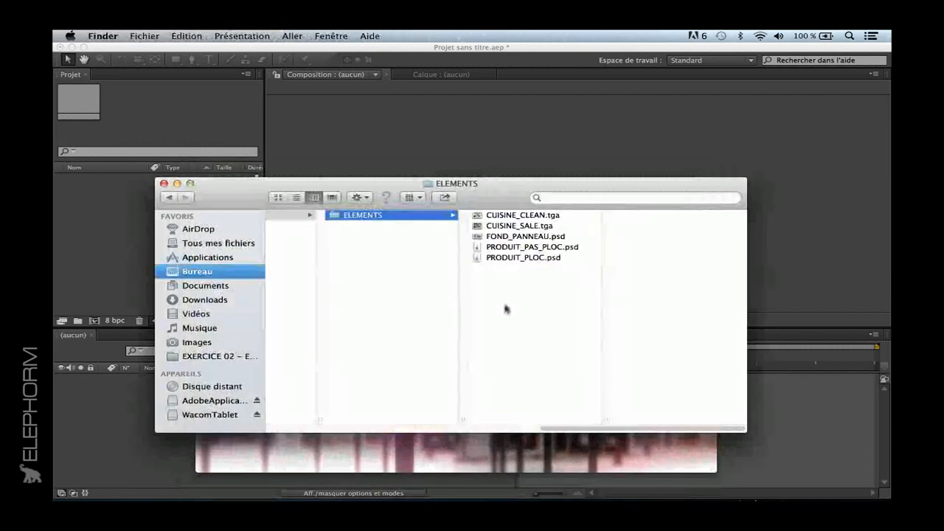
Step: Preview the kitchen images, the billboard background and the two product files in the ELEMENTS folder
{"action": "left_click", "coordinate": [517, 216]}
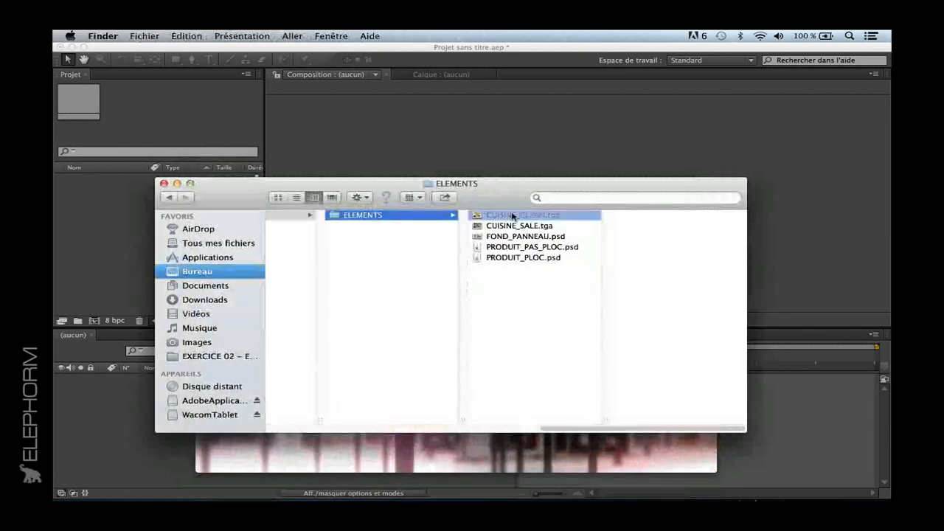
{"action": "key", "text": "space"}
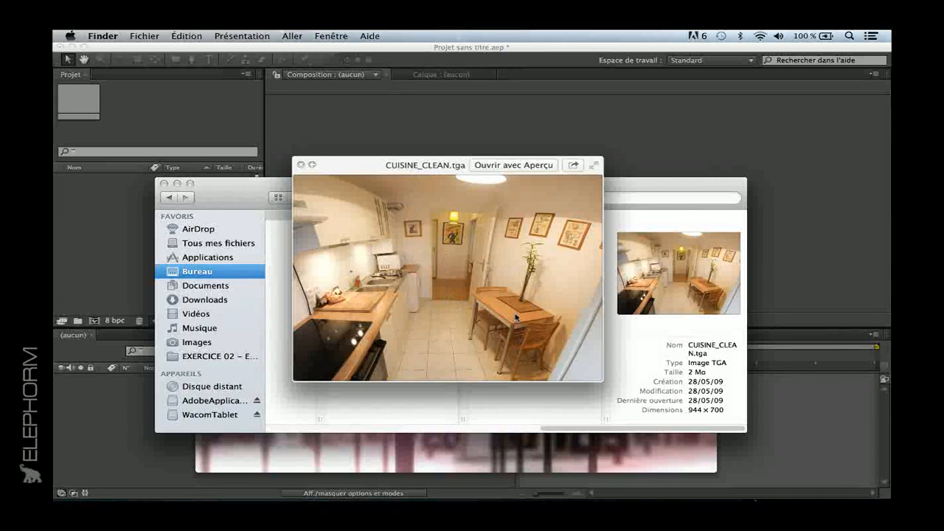
{"action": "key", "text": "Down"}
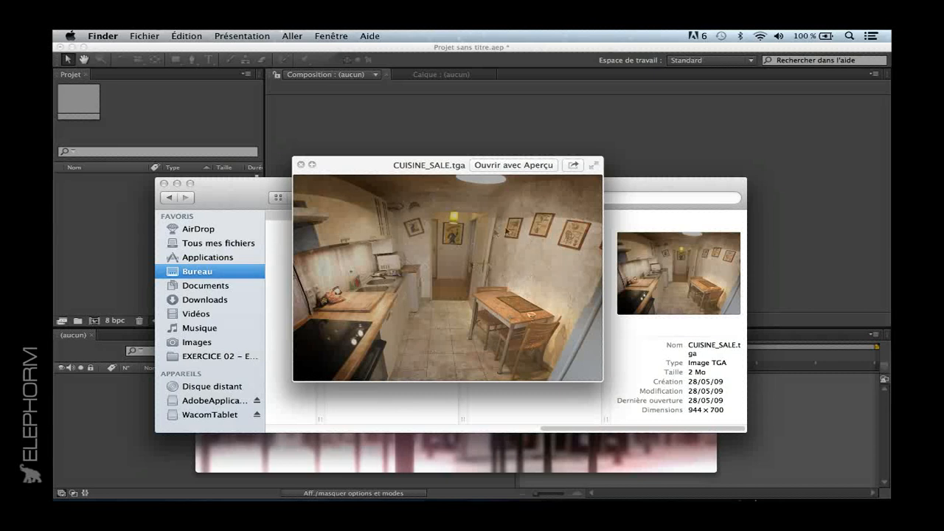
{"action": "key", "text": "Down"}
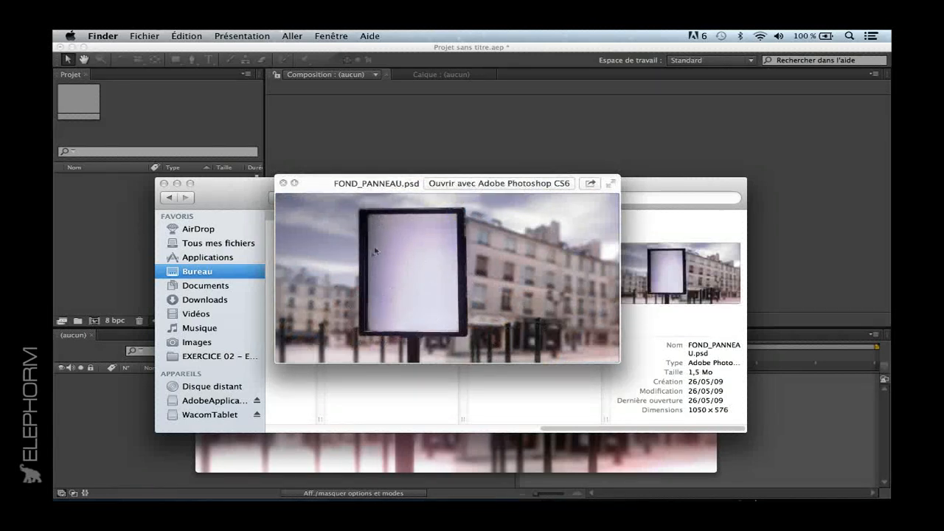
{"action": "key", "text": "Down"}
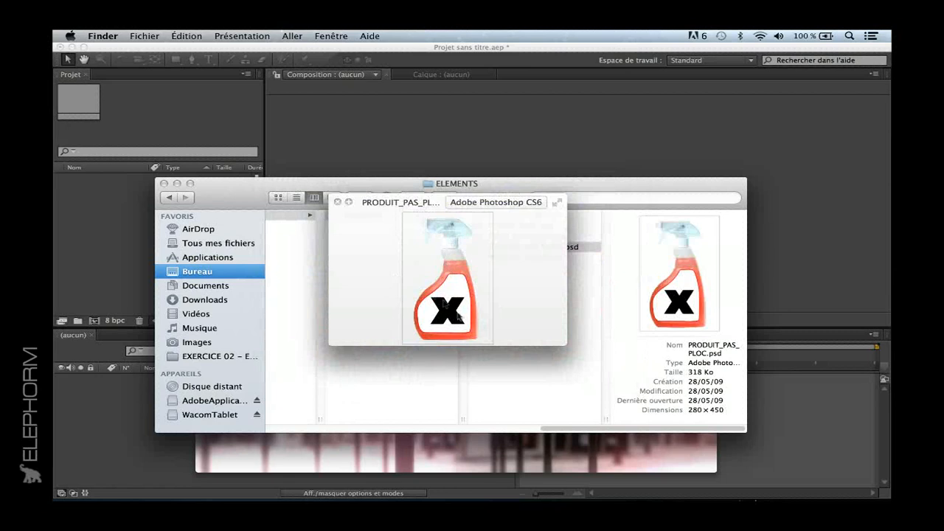
{"action": "key", "text": "Down"}
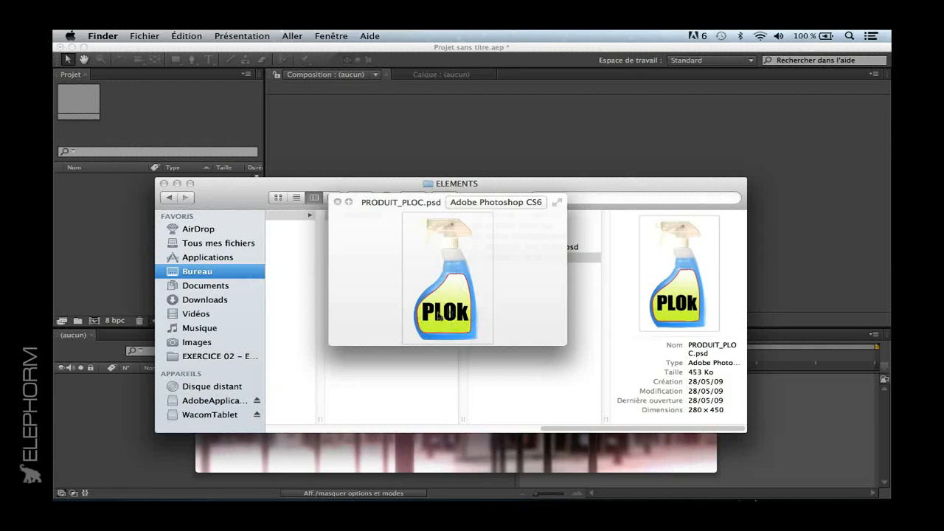
{"action": "key", "text": "Up"}
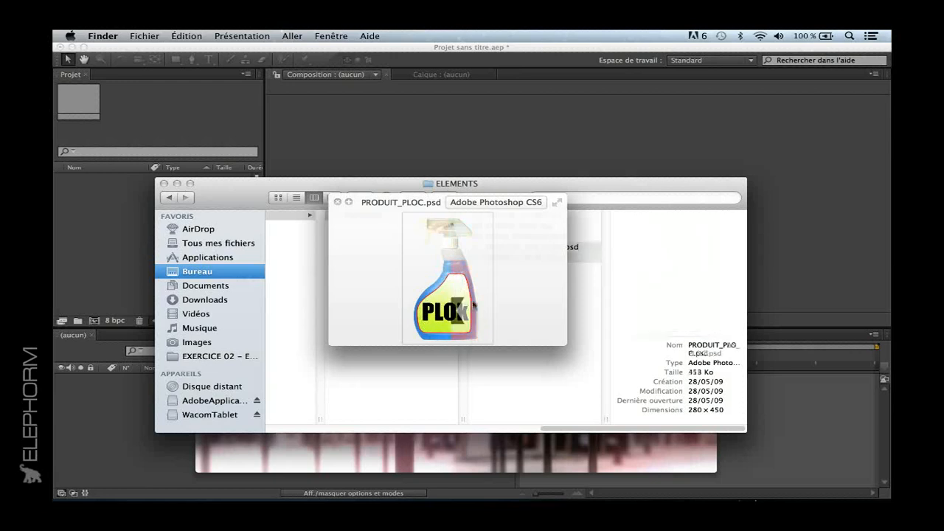
Step: Replay PANNEAU.mov to see how the kitchens and product bottles are used on the billboard
{"action": "left_click", "coordinate": [406, 464]}
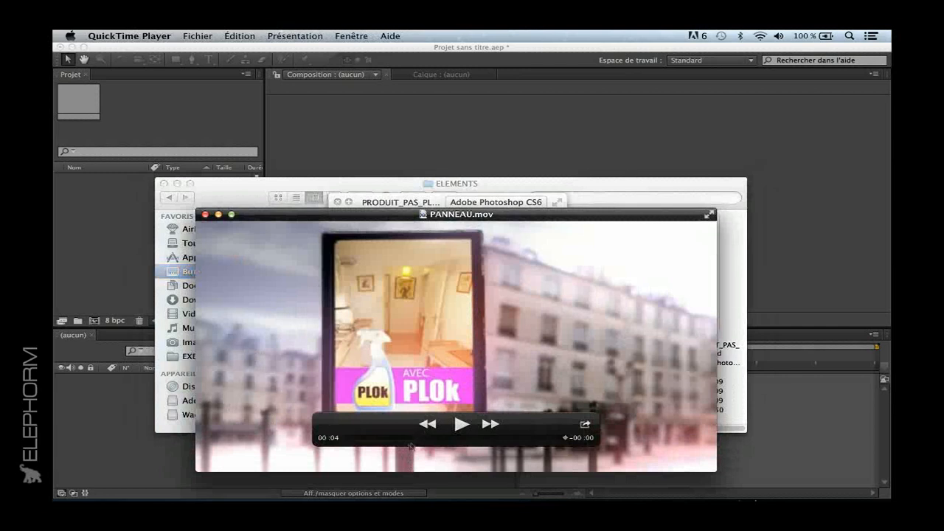
{"action": "left_click", "coordinate": [463, 425]}
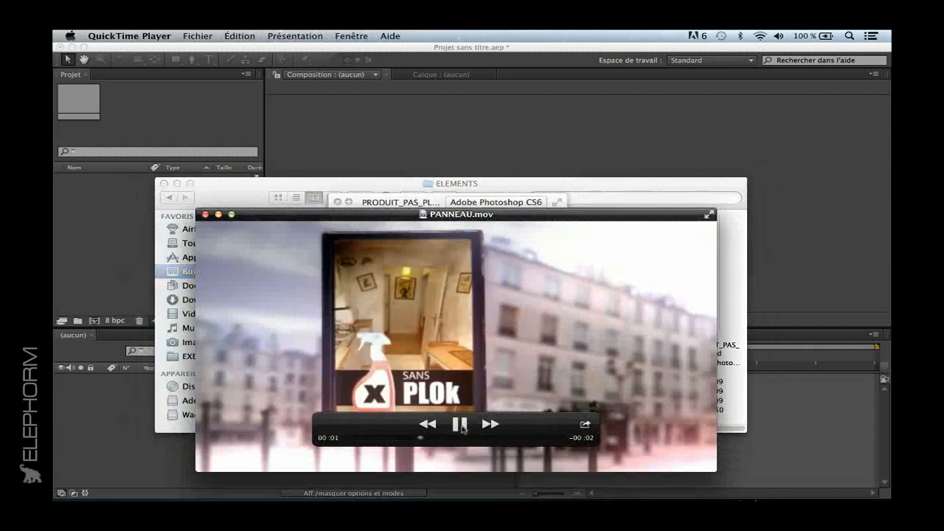
{"action": "left_click", "coordinate": [461, 426]}
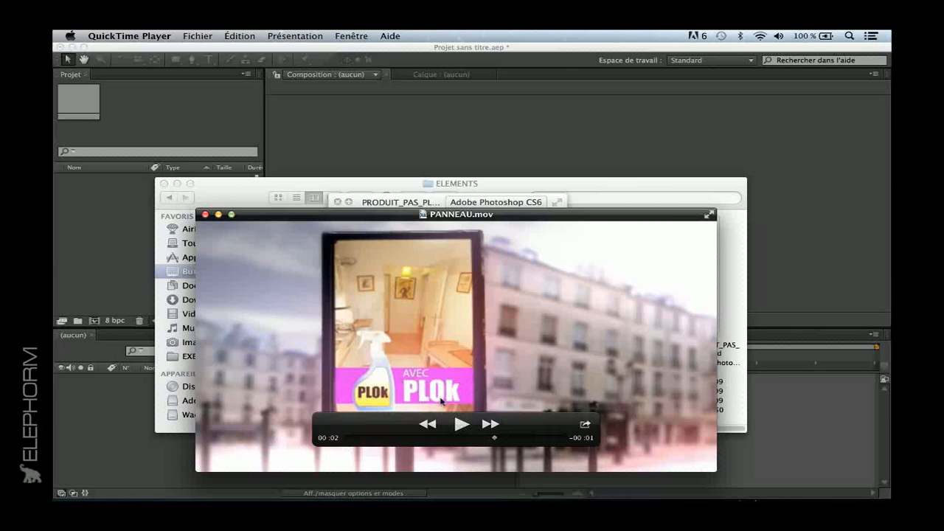
{"action": "left_click", "coordinate": [464, 428]}
{"action": "left_click", "coordinate": [462, 425]}
Step: Close the file preview and bring all five files of the ELEMENTS folder directly into the After Effects project
{"action": "left_click_drag", "start_coordinate": [233, 196], "coordinate": [255, 217]}
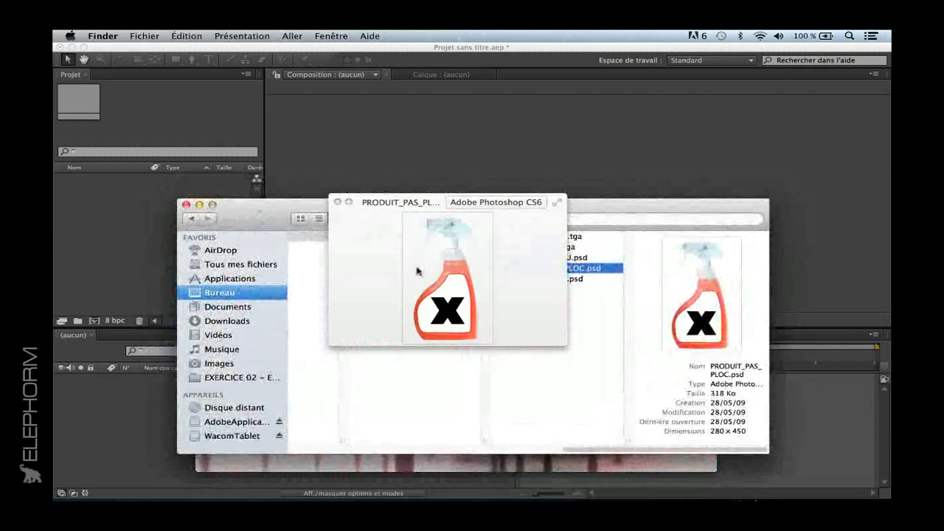
{"action": "key", "text": "space"}
{"action": "left_click_drag", "start_coordinate": [417, 219], "coordinate": [427, 205]}
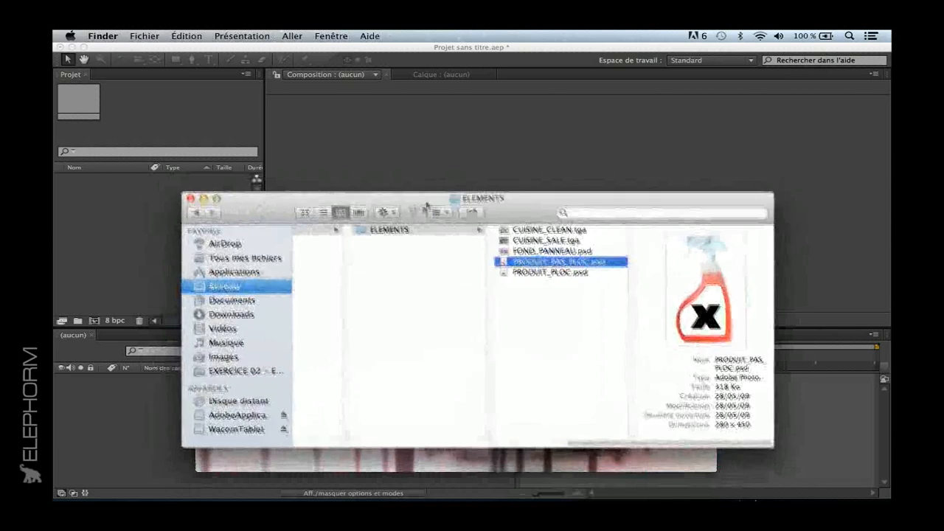
{"action": "left_click", "coordinate": [533, 230]}
{"action": "left_click", "coordinate": [531, 272], "text": "shift"}
{"action": "left_click_drag", "start_coordinate": [533, 231], "coordinate": [102, 179]}
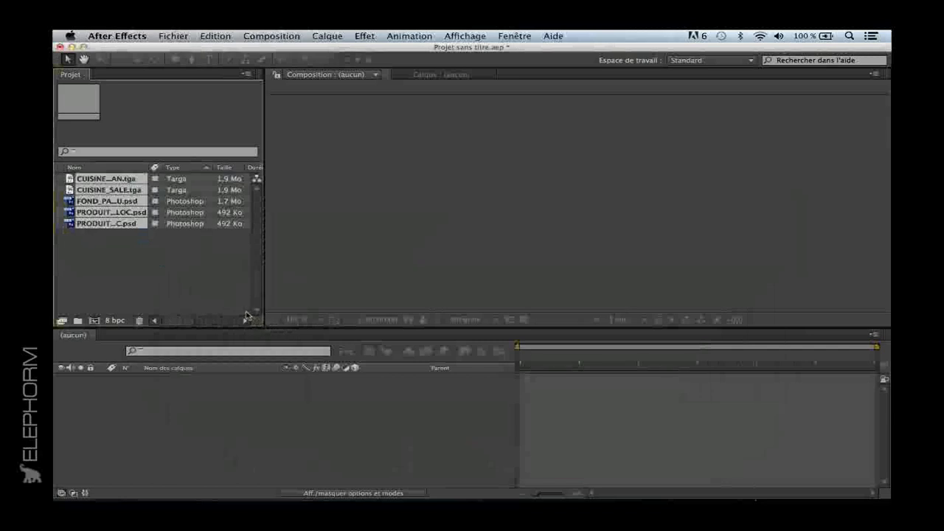
Step: Delete the five imported files from the project
{"action": "key", "text": "Delete"}
{"action": "left_click", "coordinate": [586, 293]}
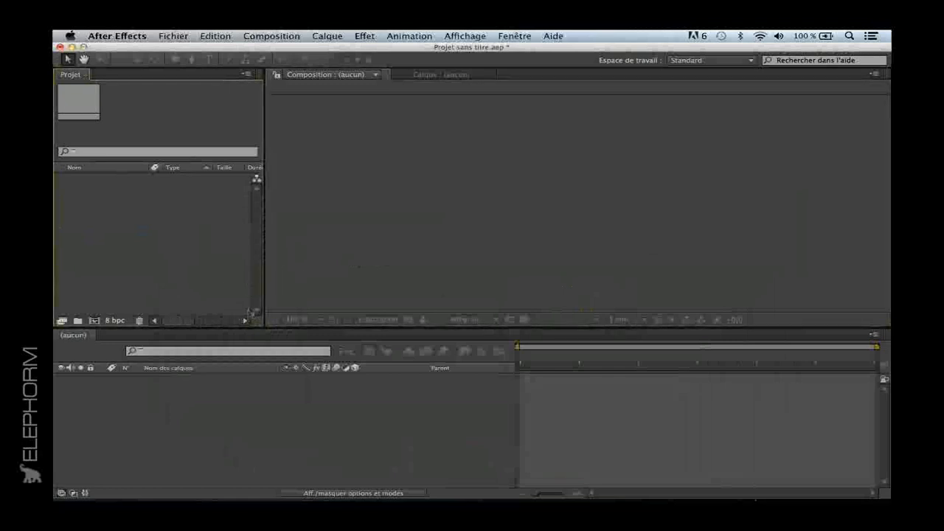
Step: Import all five files from the ELEMENTS folder into the project as footage (Métrage)
{"action": "key", "text": "super+Tab"}
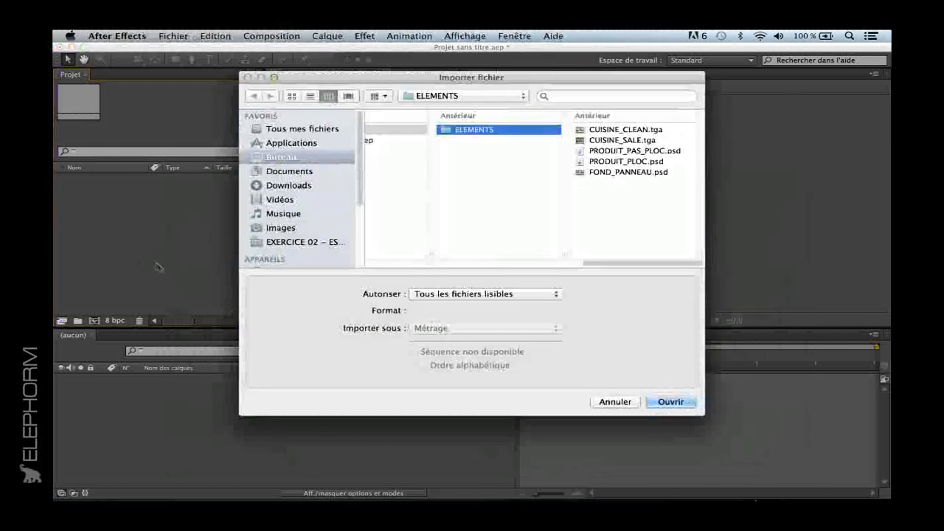
{"action": "left_click", "coordinate": [582, 131]}
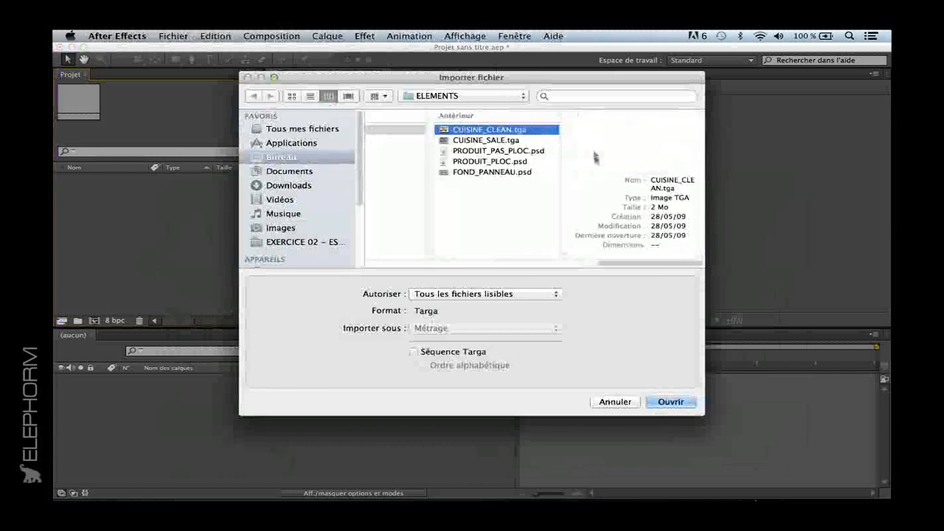
{"action": "left_click", "coordinate": [523, 172], "text": "shift"}
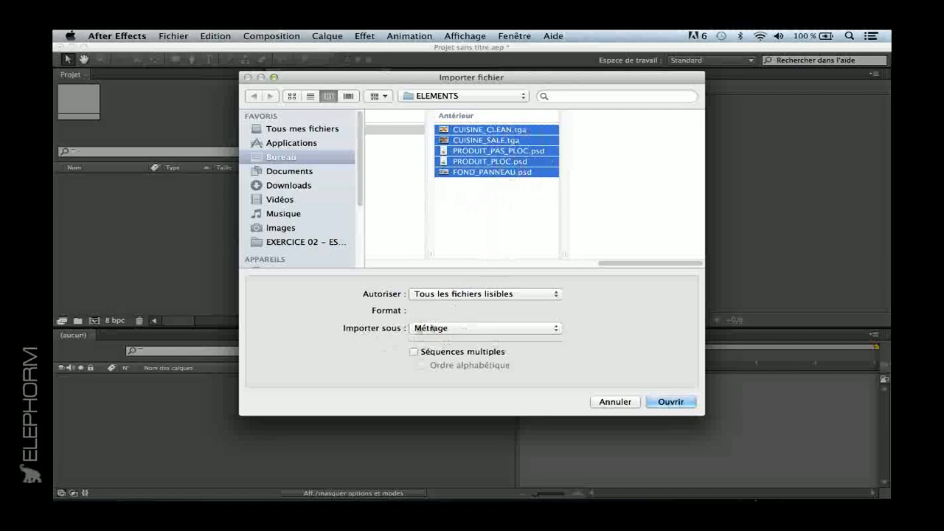
{"action": "left_click", "coordinate": [551, 330]}
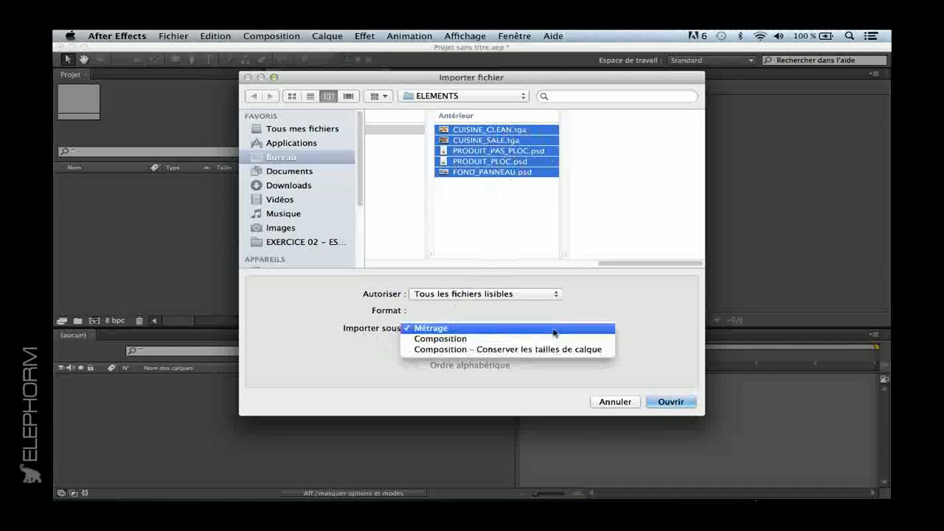
{"action": "left_click", "coordinate": [436, 329]}
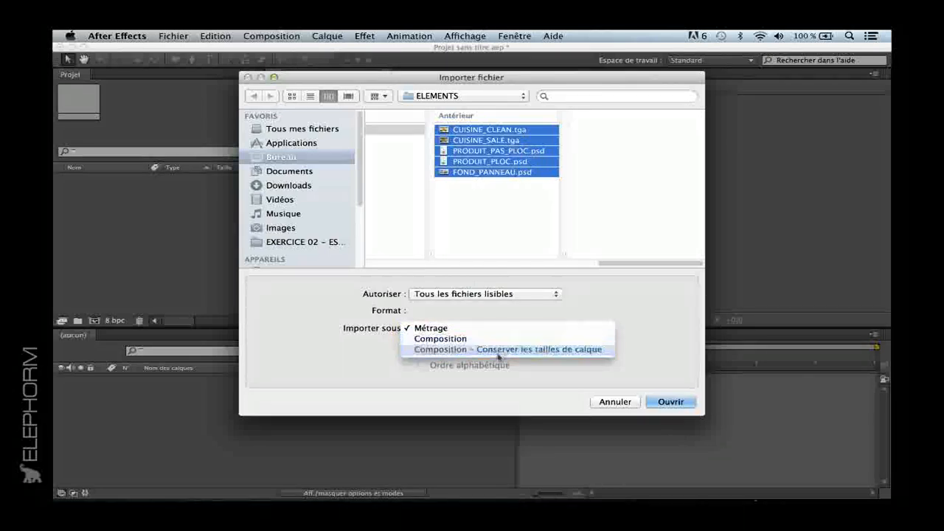
{"action": "left_click", "coordinate": [432, 328]}
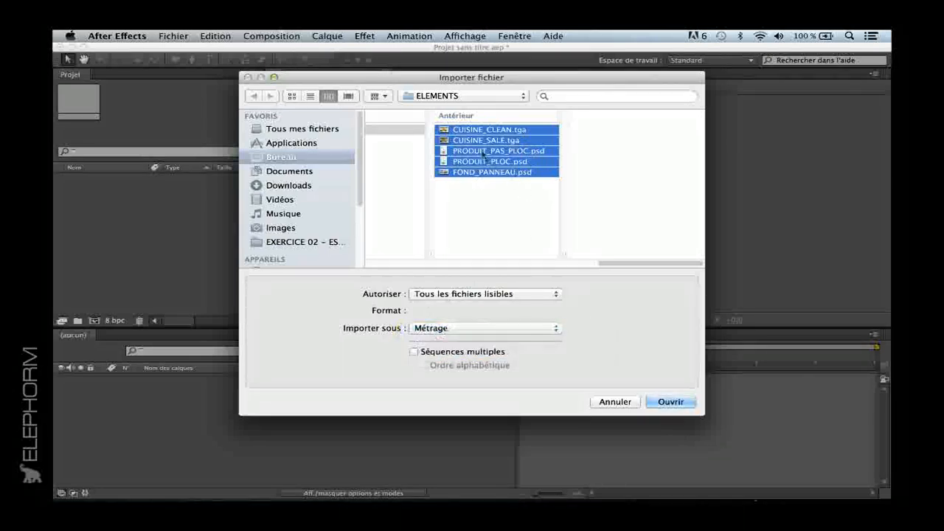
{"action": "left_click", "coordinate": [669, 402]}
{"action": "left_click", "coordinate": [164, 276]}
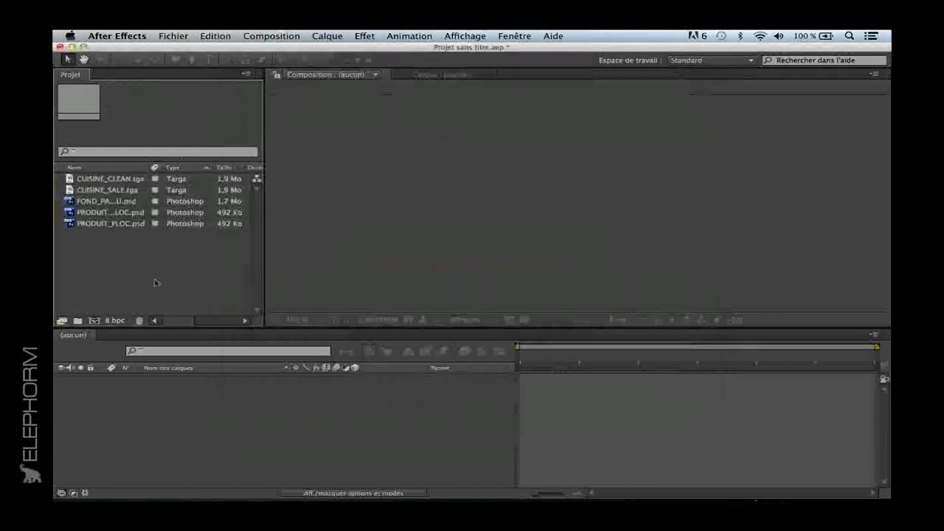
Step: Widen the project's name column to show full file names and inspect the clean and dirty kitchen images
{"action": "left_click_drag", "start_coordinate": [148, 167], "coordinate": [168, 168]}
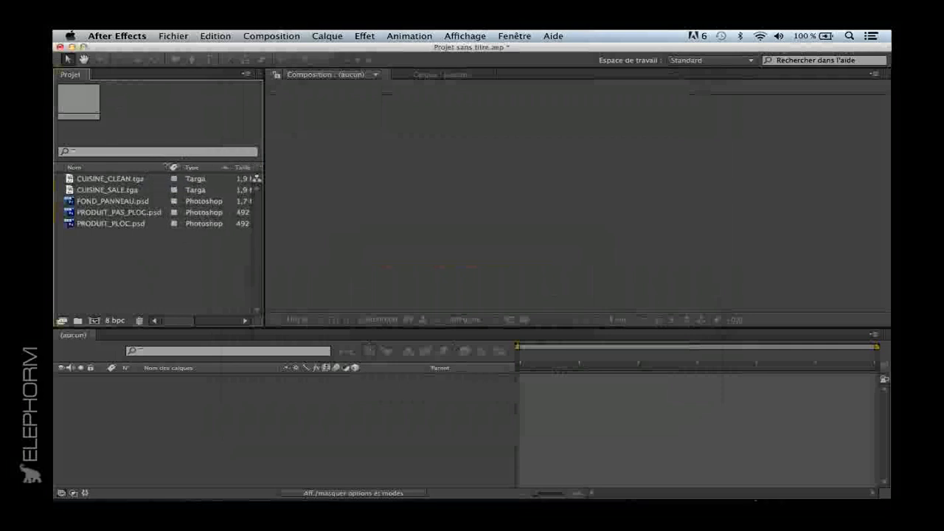
{"action": "left_click", "coordinate": [122, 202]}
{"action": "left_click", "coordinate": [117, 180]}
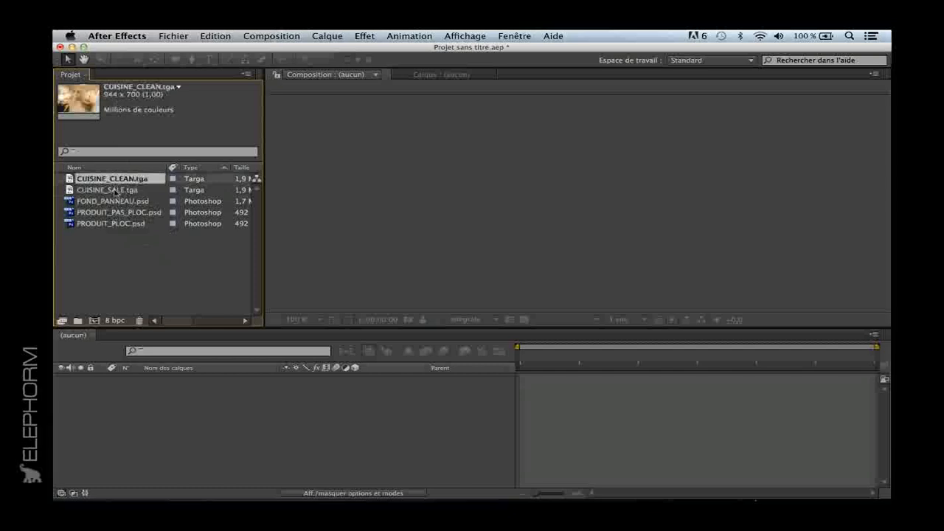
{"action": "left_click", "coordinate": [117, 191]}
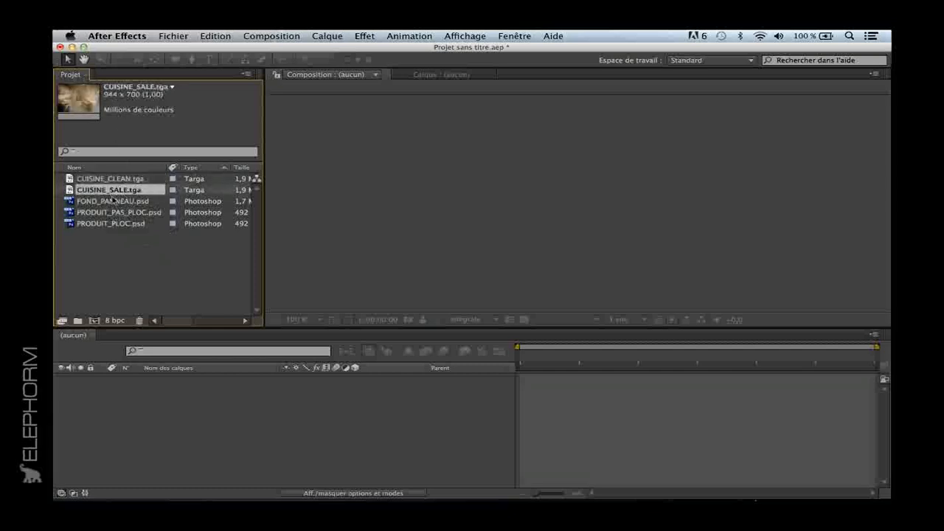
Step: View FOND_PANNEAU.psd, PRODUIT_PAS_PLOC.psd and PRODUIT_PLOC.psd in the footage viewer
{"action": "left_click", "coordinate": [114, 202]}
{"action": "double_click", "coordinate": [72, 203]}
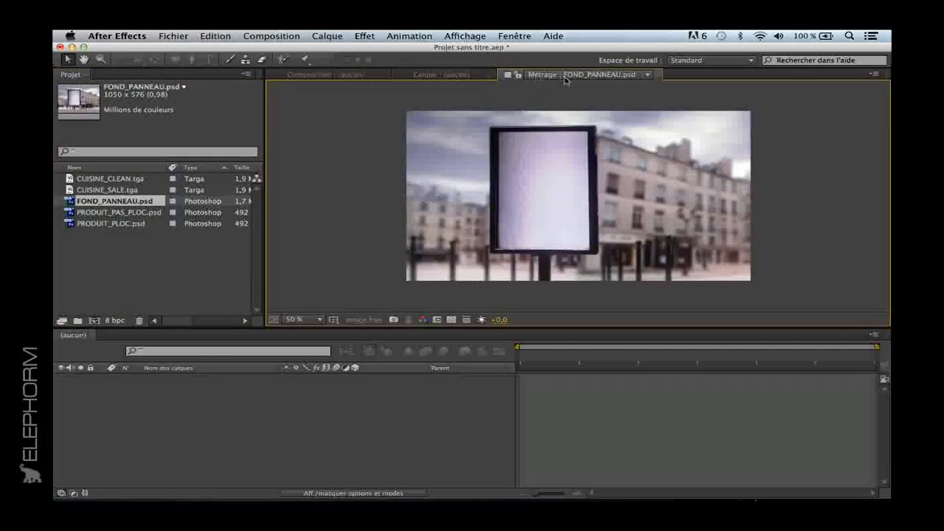
{"action": "double_click", "coordinate": [73, 213]}
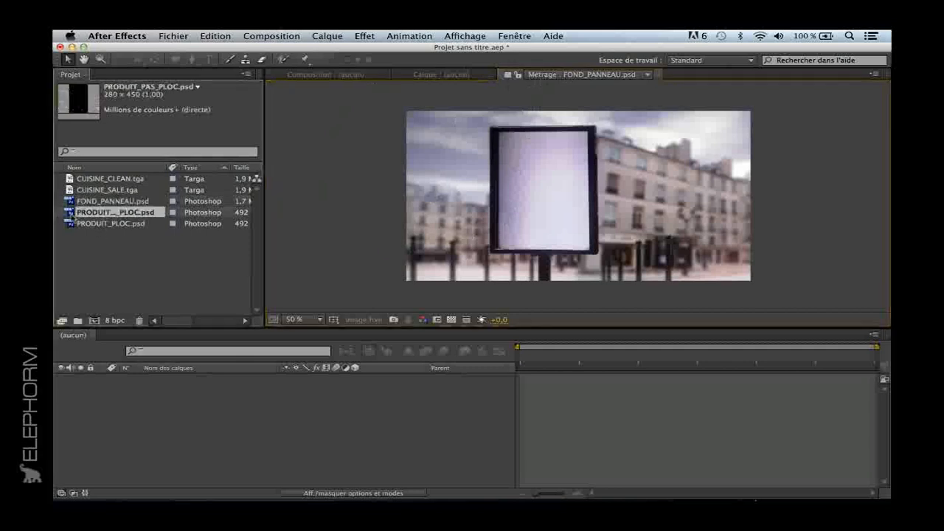
{"action": "double_click", "coordinate": [75, 223]}
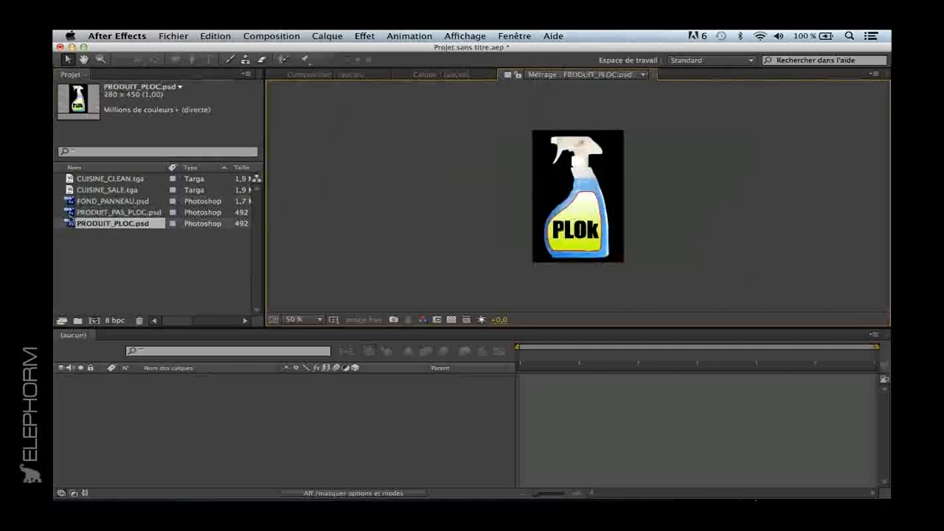
{"action": "double_click", "coordinate": [71, 213]}
{"action": "double_click", "coordinate": [73, 224]}
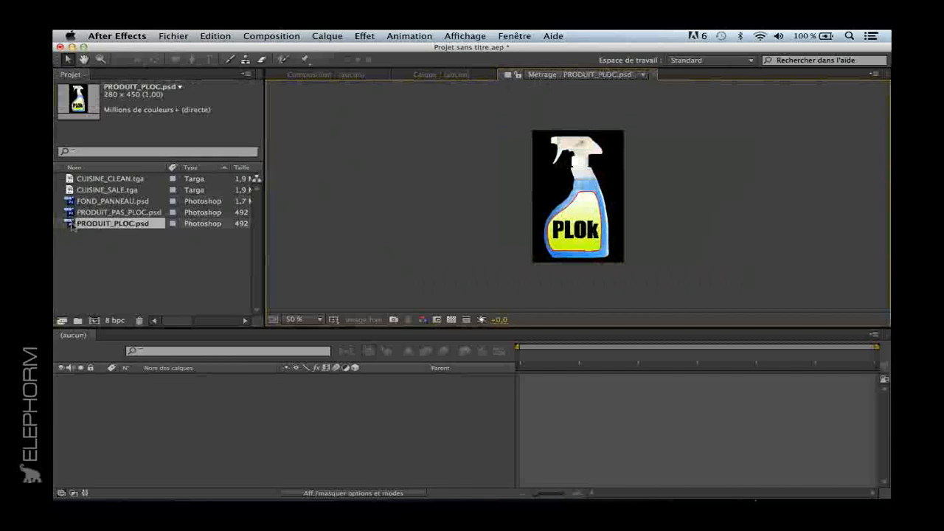
Step: Review the footage details of CUISINE_SALE.tga, CUISINE_CLEAN.tga and FOND_PANNEAU.psd, then clear the selection
{"action": "left_click", "coordinate": [107, 190]}
{"action": "left_click", "coordinate": [107, 179]}
{"action": "left_click", "coordinate": [111, 201]}
{"action": "left_click", "coordinate": [141, 299]}
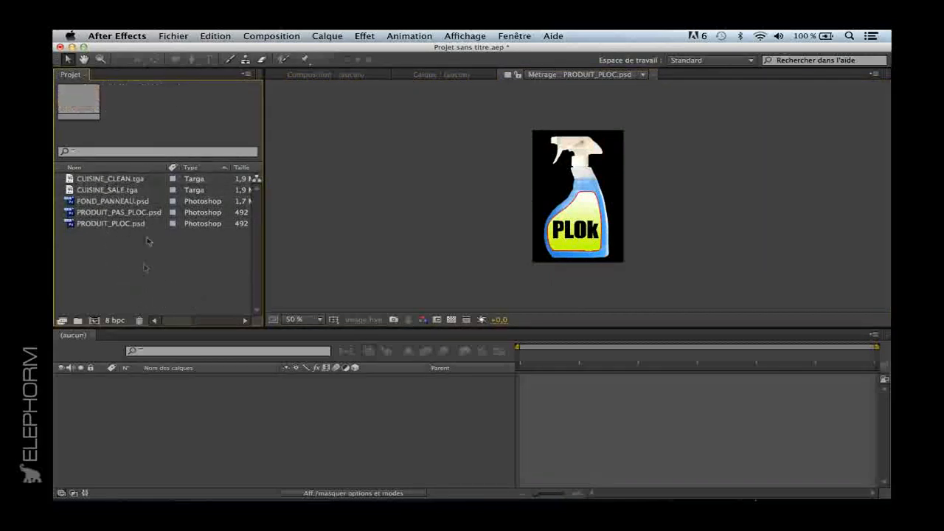
Step: Check the dimensions of the billboard background FOND_PANNEAU.psd and leave it selected in the project
{"action": "left_click", "coordinate": [118, 202]}
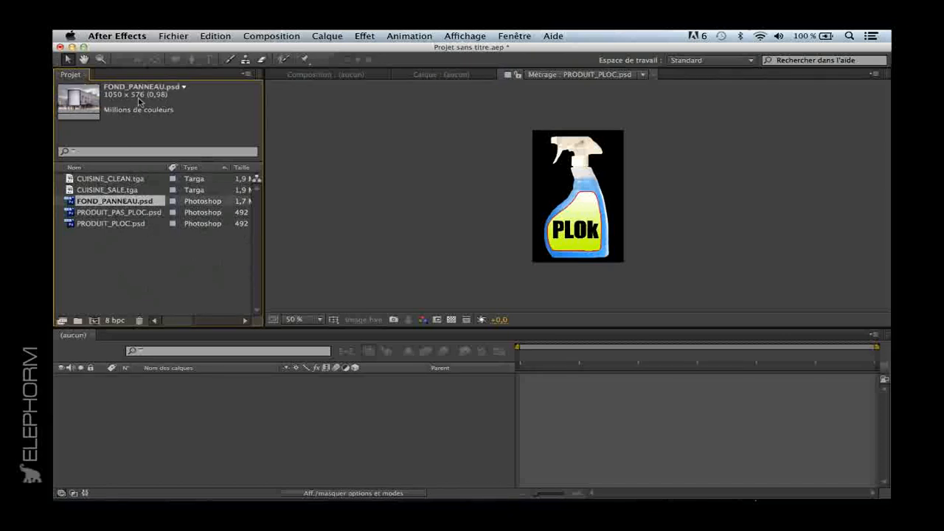
{"action": "left_click", "coordinate": [125, 272]}
{"action": "left_click", "coordinate": [116, 202]}
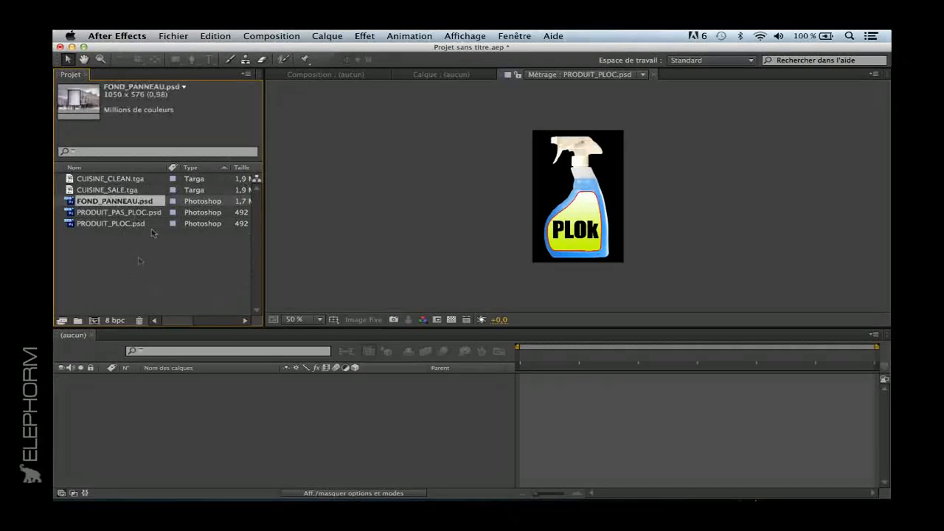
{"action": "left_click", "coordinate": [121, 190]}
{"action": "left_click", "coordinate": [123, 202]}
{"action": "double_click", "coordinate": [134, 253]}
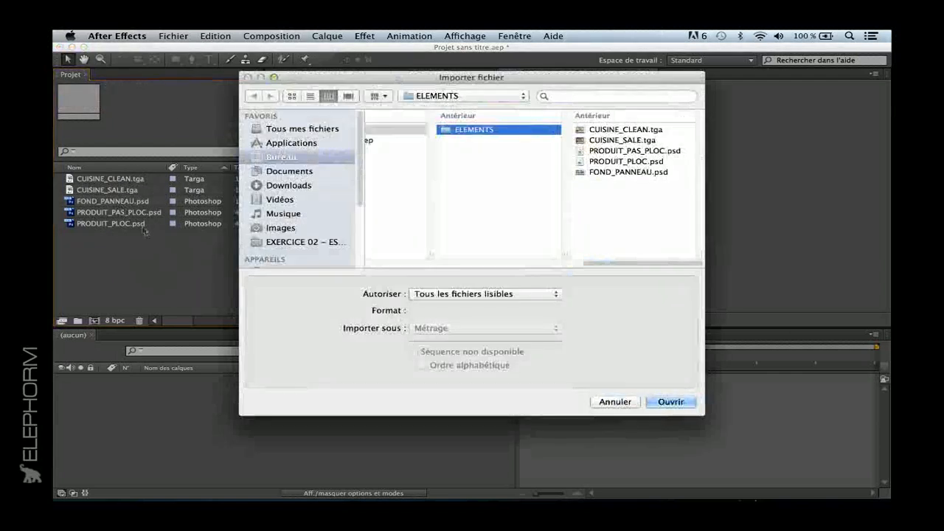
{"action": "key", "text": "Escape"}
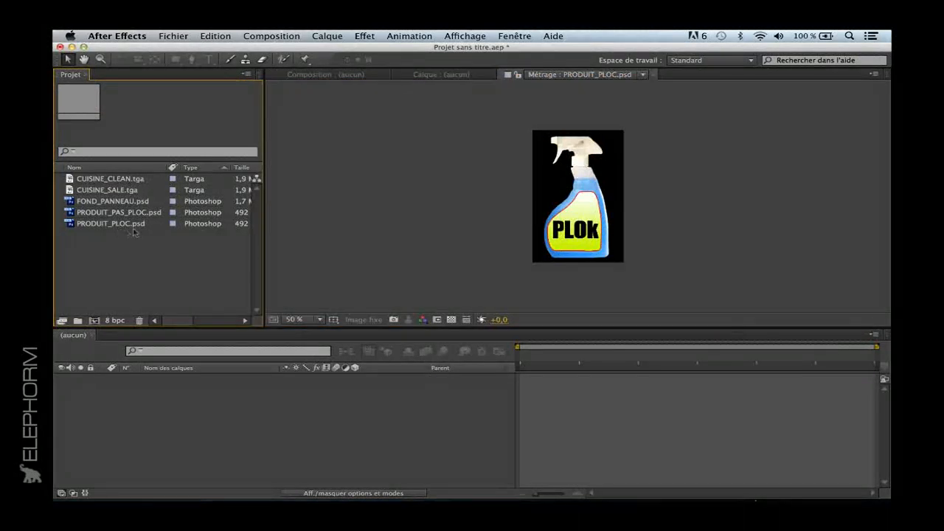
{"action": "left_click", "coordinate": [126, 201]}
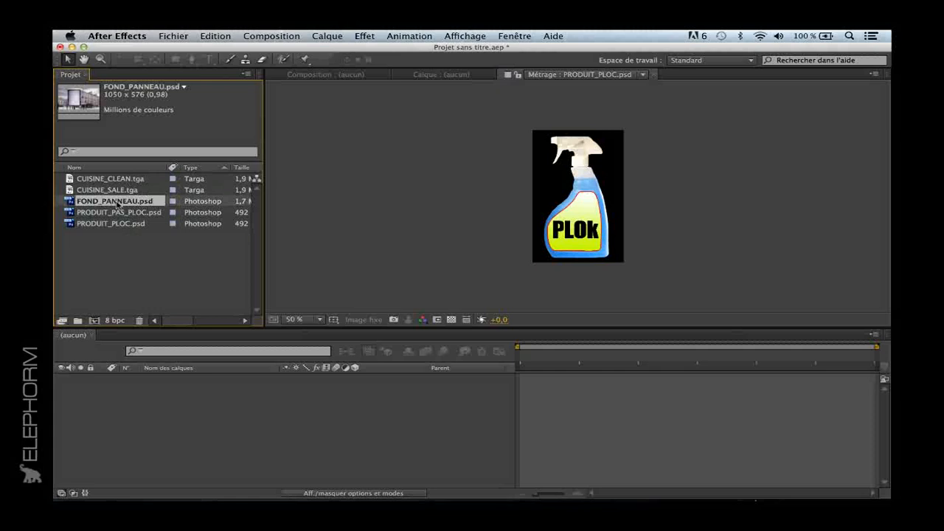
Step: Create a composition from the FOND_PANNEAU.psd footage and compare its size and duration details with the source file
{"action": "left_click", "coordinate": [94, 321]}
{"action": "left_click", "coordinate": [171, 288]}
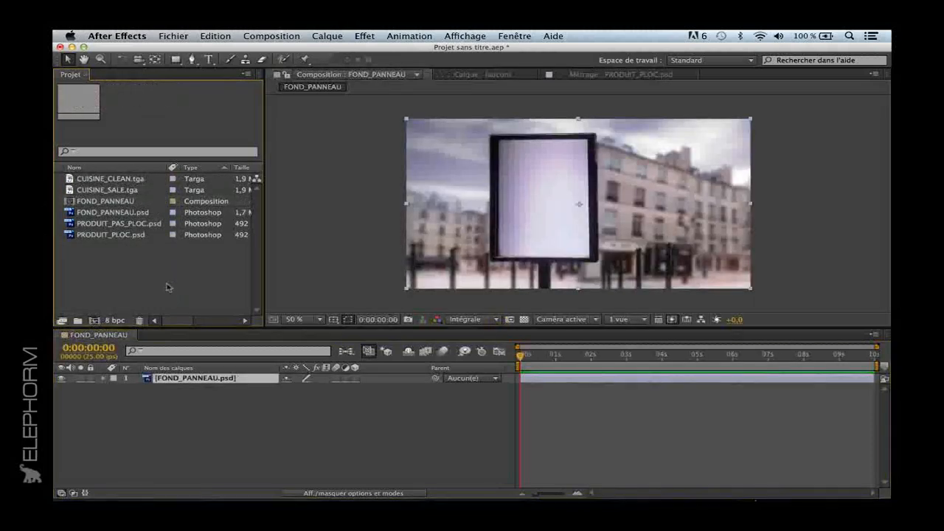
{"action": "left_click", "coordinate": [108, 203]}
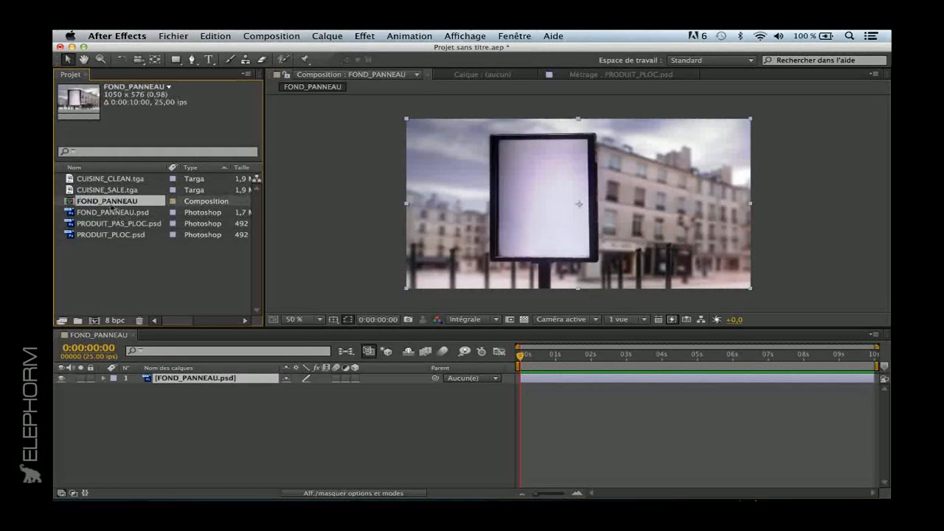
{"action": "left_click", "coordinate": [118, 213]}
{"action": "left_click", "coordinate": [121, 204]}
{"action": "left_click", "coordinate": [142, 312]}
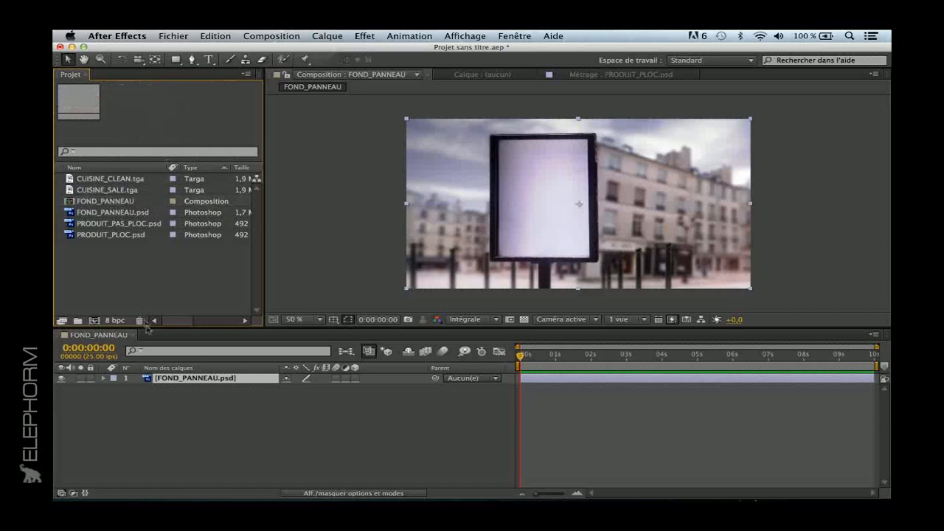
Step: Look over the FOND_PANNEAU composition and review the footage details of CUISINE_SALE.tga and CUISINE_CLEAN.tga
{"action": "left_click", "coordinate": [164, 397]}
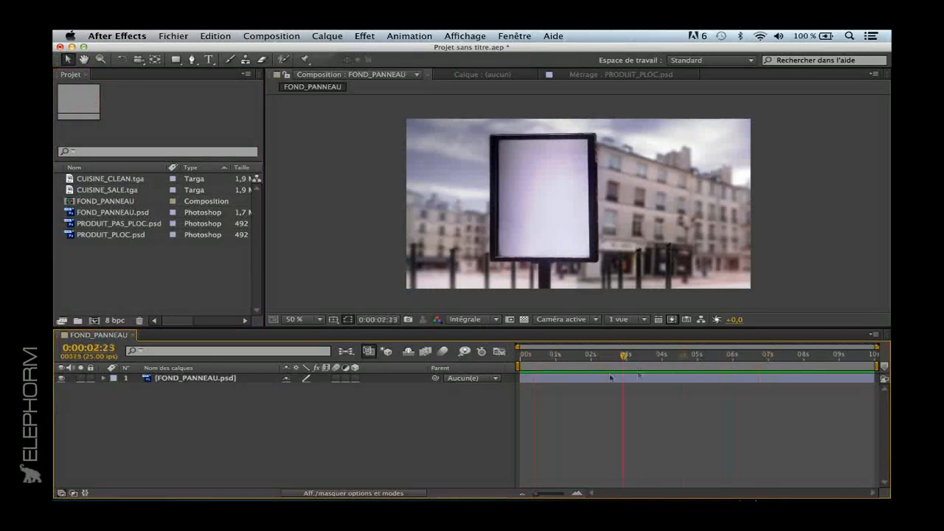
{"action": "left_click", "coordinate": [73, 201]}
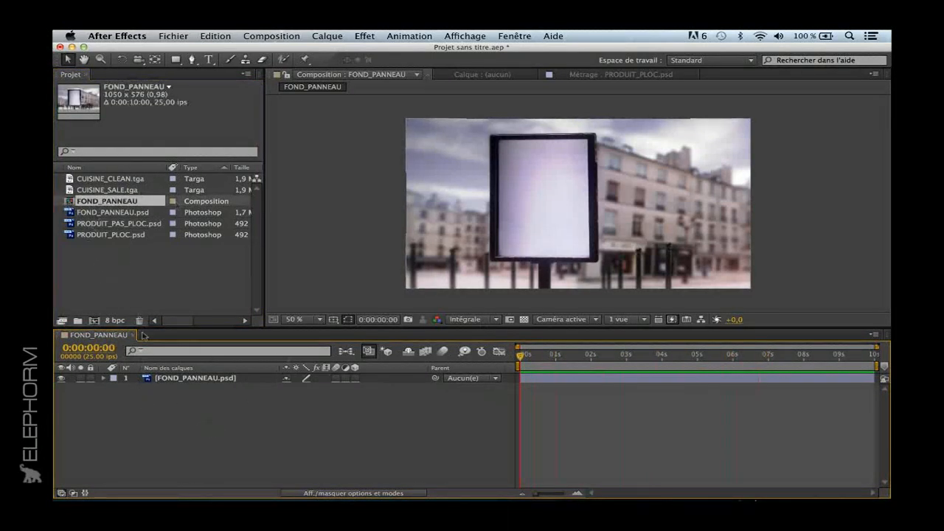
{"action": "left_click", "coordinate": [167, 281]}
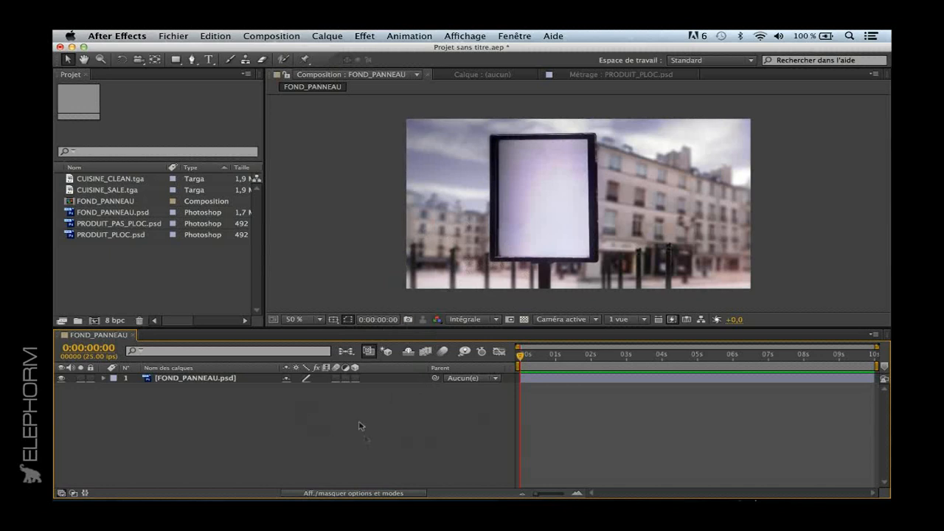
{"action": "left_click", "coordinate": [197, 285]}
{"action": "left_click", "coordinate": [254, 423]}
{"action": "left_click", "coordinate": [123, 191]}
{"action": "left_click", "coordinate": [126, 181]}
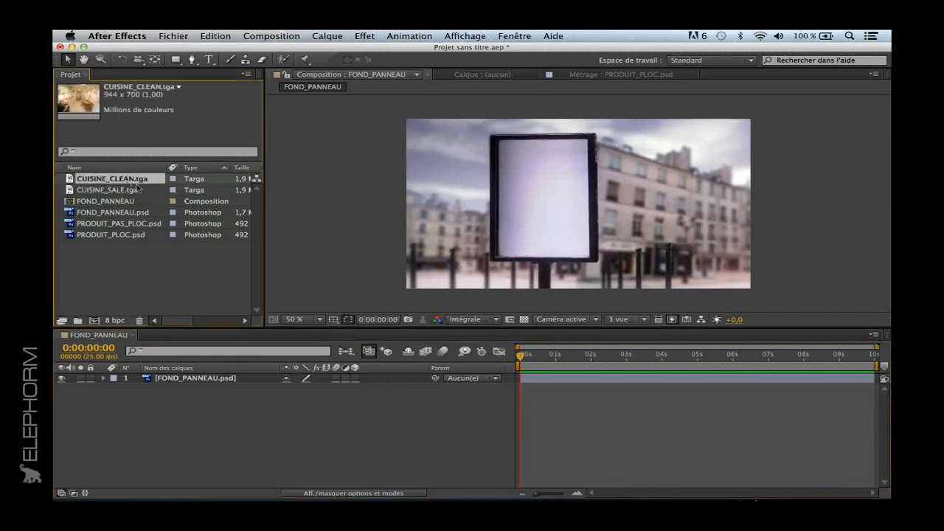
{"action": "left_click", "coordinate": [162, 282]}
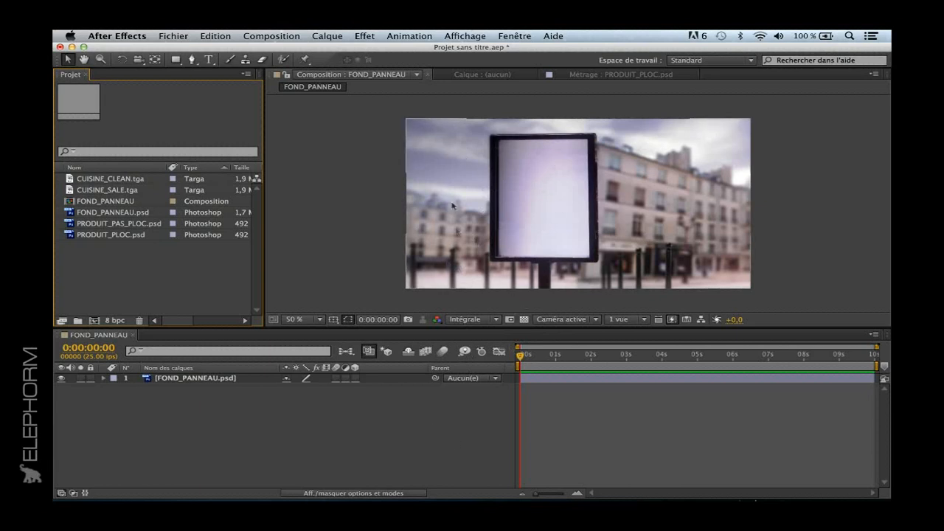
{"action": "left_click", "coordinate": [305, 445]}
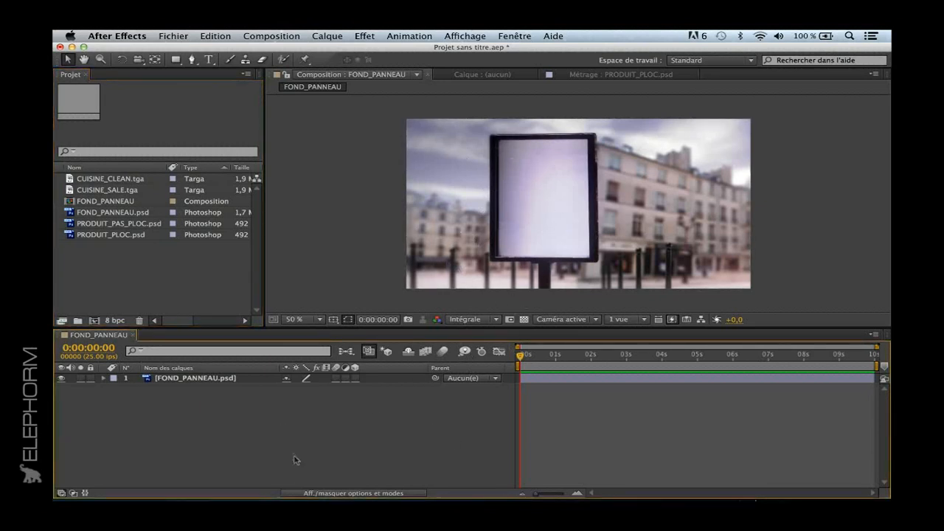
Step: Add an orange solid named Orange uni 1 to the FOND_PANNEAU composition, matching the composition size
{"action": "right_click", "coordinate": [234, 420]}
{"action": "mouse_move", "coordinate": [287, 379]}
{"action": "left_click", "coordinate": [483, 406]}
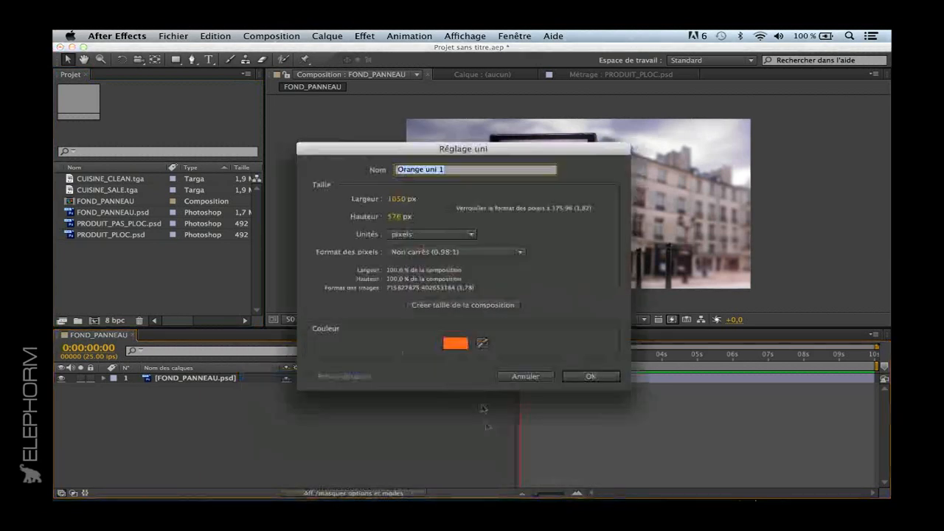
{"action": "left_click", "coordinate": [455, 302]}
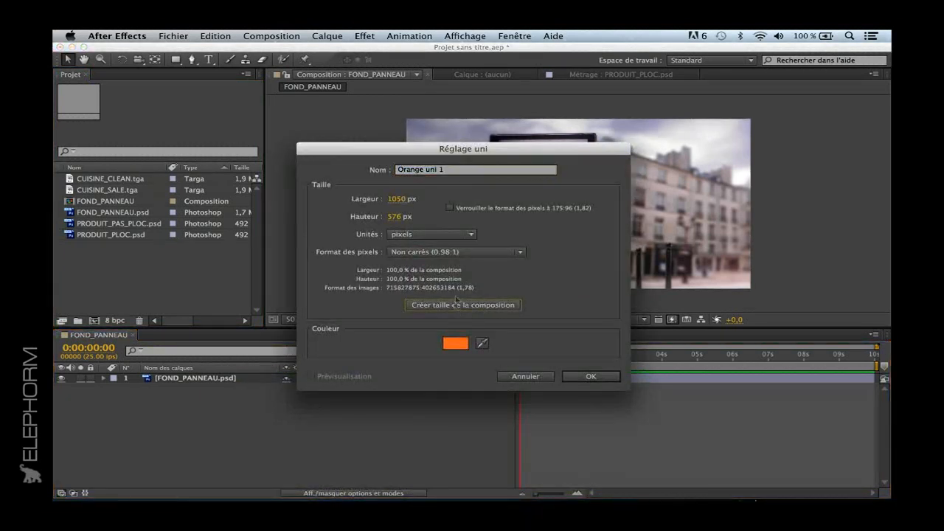
{"action": "left_click", "coordinate": [590, 376]}
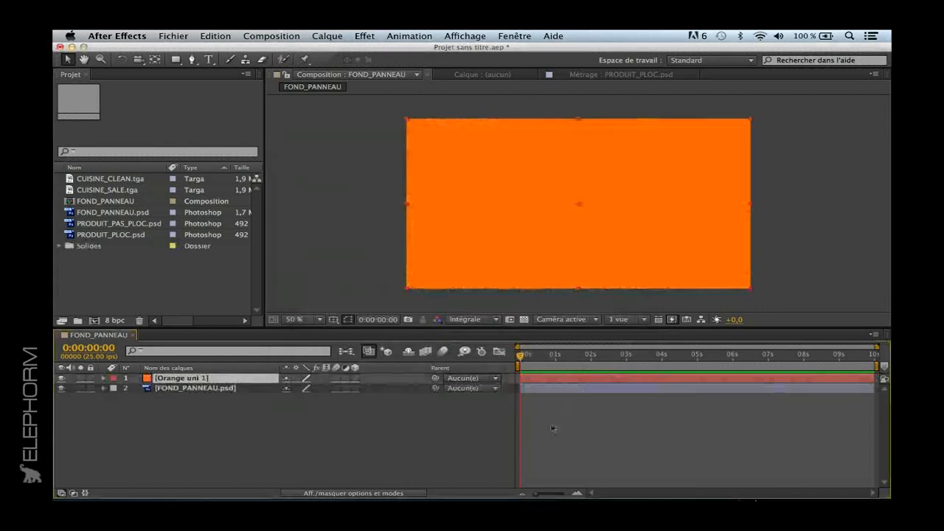
Step: Scale the orange solid down to roughly the billboard's size and place it beside the billboard for comparison
{"action": "left_click_drag", "start_coordinate": [750, 120], "coordinate": [706, 150]}
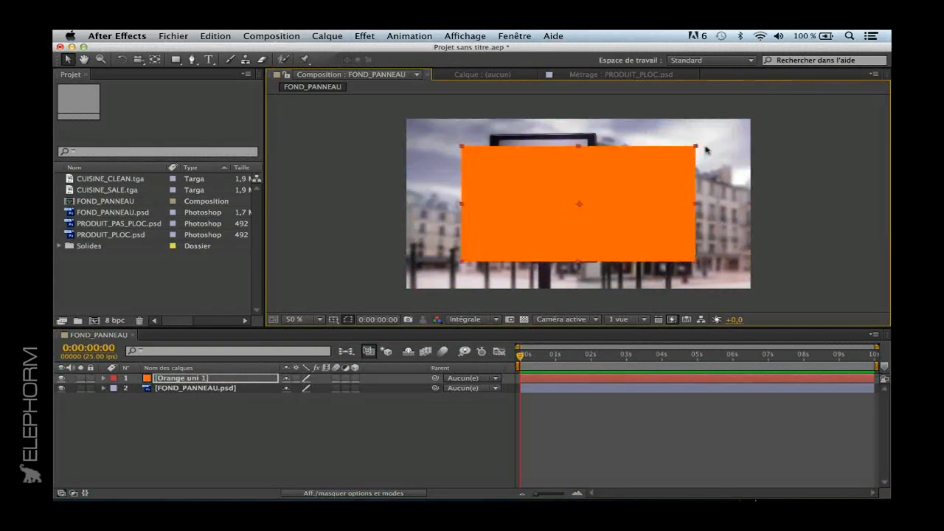
{"action": "left_click_drag", "start_coordinate": [543, 217], "coordinate": [650, 214]}
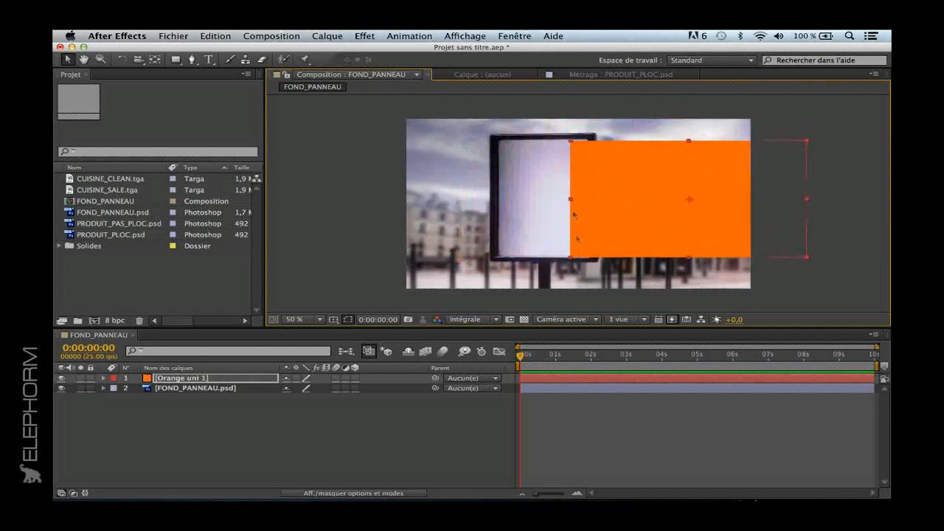
{"action": "left_click_drag", "start_coordinate": [811, 144], "coordinate": [744, 135]}
{"action": "left_click_drag", "start_coordinate": [669, 177], "coordinate": [622, 175]}
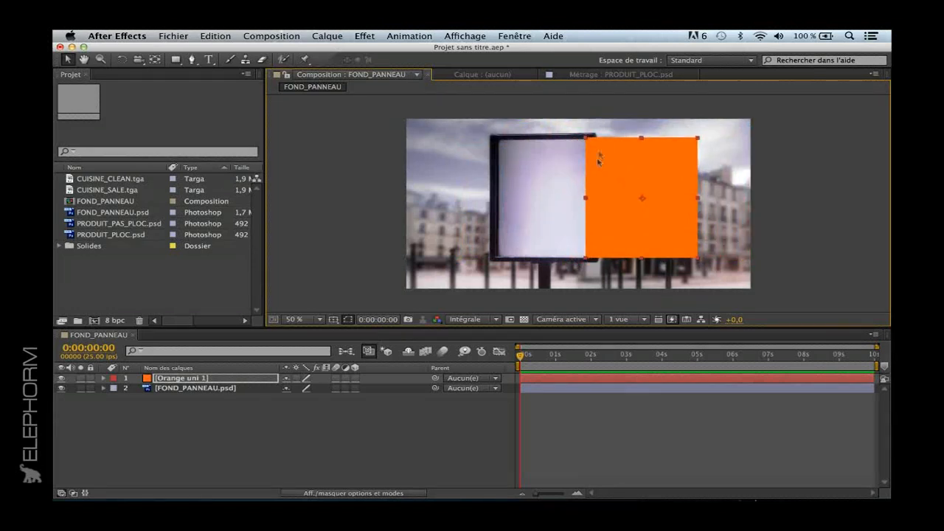
Step: Fine-tune the orange solid's size and move it over the blank face of the billboard
{"action": "left_click", "coordinate": [699, 147]}
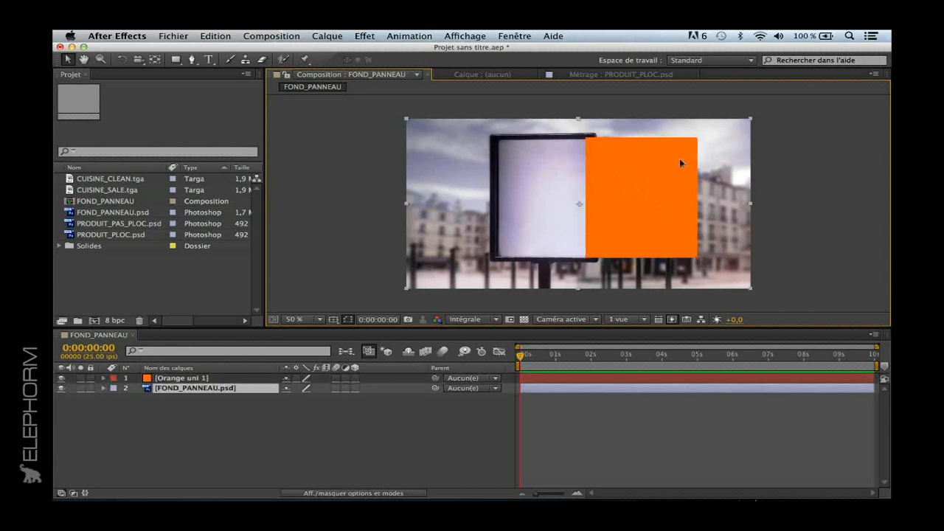
{"action": "left_click", "coordinate": [657, 148]}
{"action": "left_click_drag", "start_coordinate": [697, 137], "coordinate": [697, 143]}
{"action": "left_click_drag", "start_coordinate": [656, 187], "coordinate": [570, 186]}
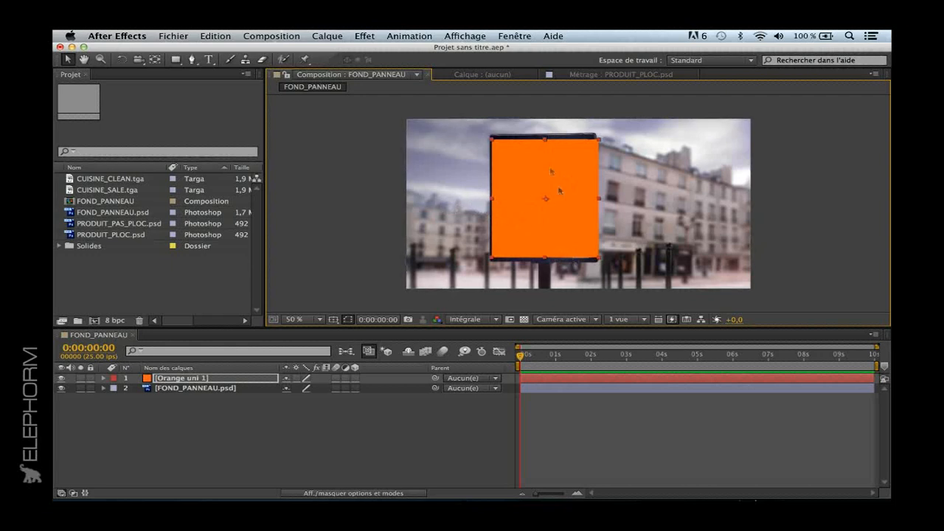
{"action": "mouse_move", "coordinate": [549, 186]}
{"action": "left_mouse_down"}
{"action": "mouse_move", "coordinate": [612, 177]}
{"action": "mouse_move", "coordinate": [545, 171]}
{"action": "mouse_move", "coordinate": [556, 182]}
{"action": "left_mouse_up"}
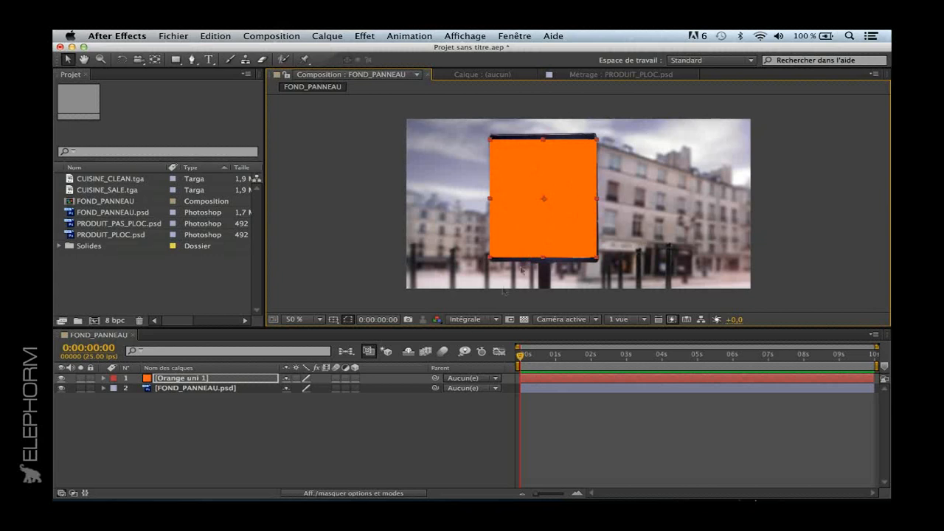
Step: Duplicate the Orange uni 1 solid and change the copy's color to bright green
{"action": "left_click", "coordinate": [287, 428]}
{"action": "left_click", "coordinate": [198, 379]}
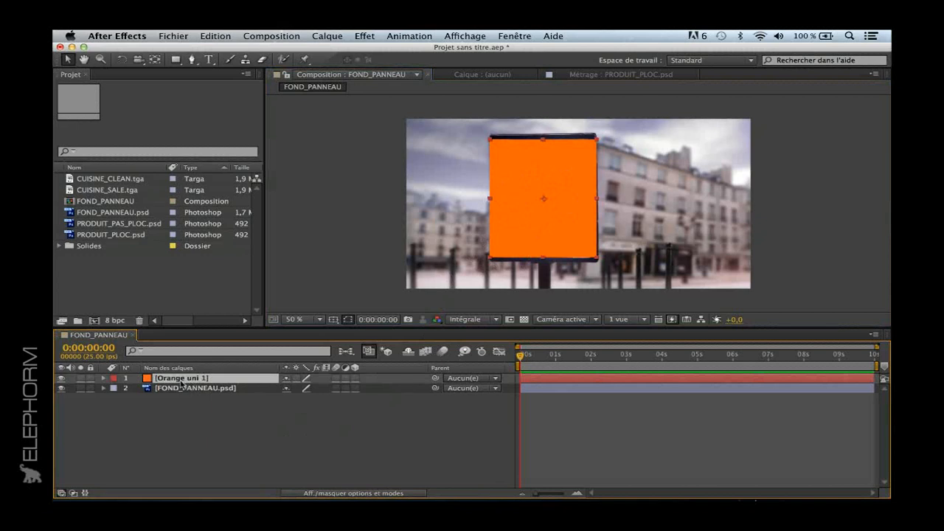
{"action": "key", "text": "super+d"}
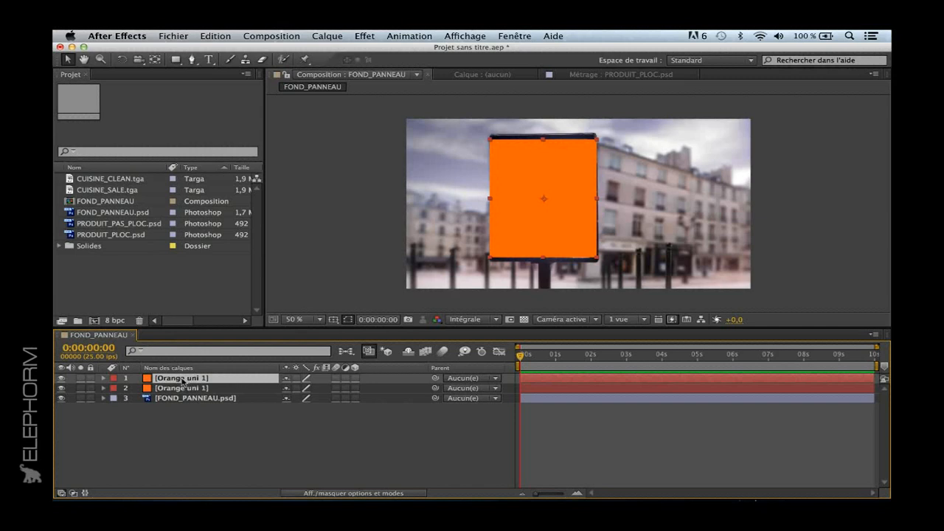
{"action": "left_click", "coordinate": [326, 36]}
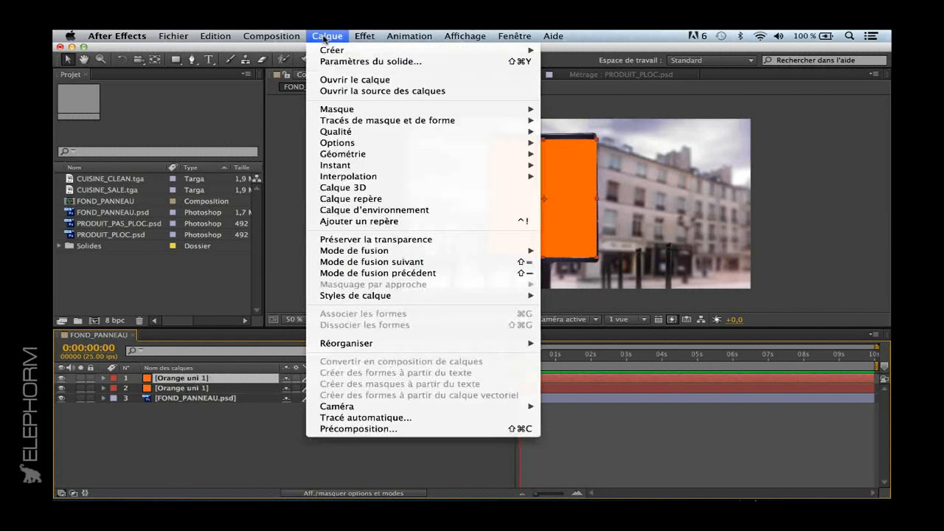
{"action": "left_click", "coordinate": [371, 61]}
{"action": "left_click", "coordinate": [463, 333]}
{"action": "left_click_drag", "start_coordinate": [485, 224], "coordinate": [484, 260]}
{"action": "left_click", "coordinate": [577, 166]}
{"action": "left_click", "coordinate": [599, 395]}
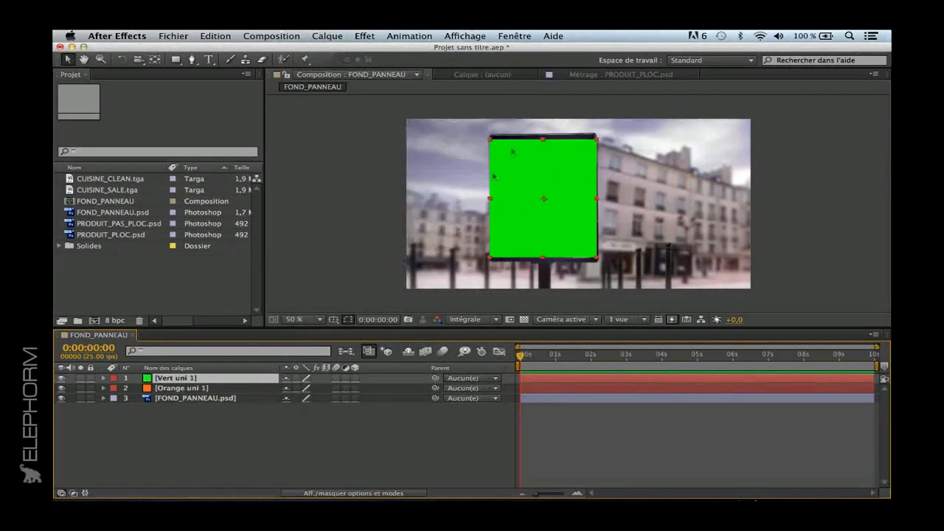
Step: Move the green solid straight down until its upper edge meets the lower edge of the orange solid
{"action": "left_click_drag", "start_coordinate": [569, 161], "coordinate": [572, 273]}
{"action": "left_click", "coordinate": [295, 320]}
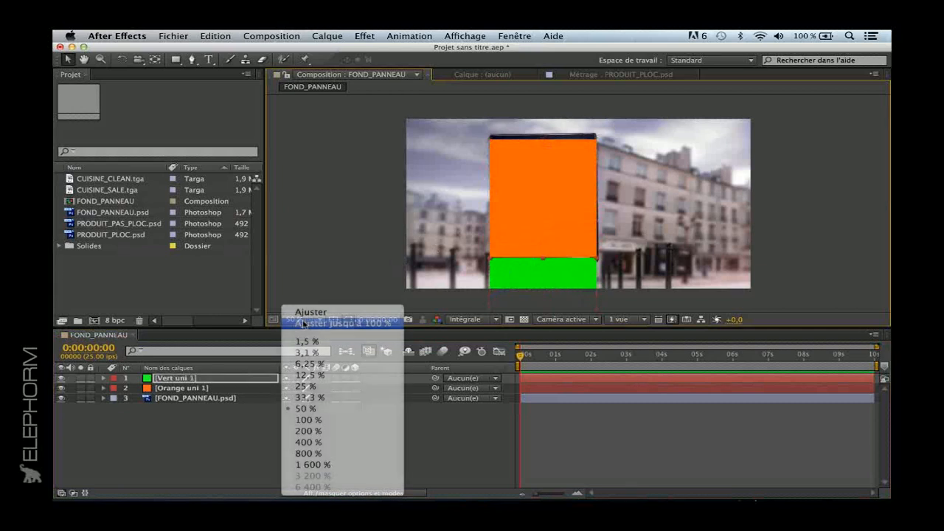
{"action": "left_click", "coordinate": [308, 420]}
{"action": "left_click_drag", "start_coordinate": [512, 237], "coordinate": [476, 195]}
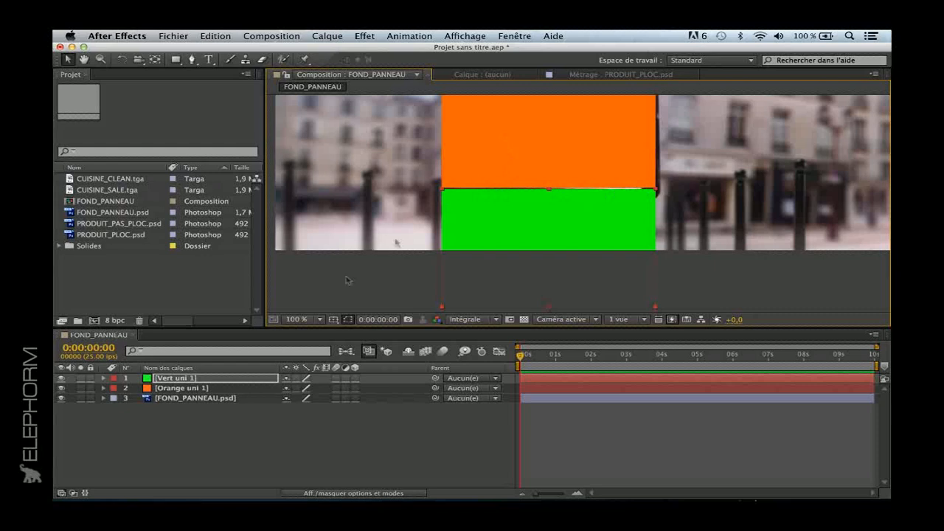
{"action": "left_click", "coordinate": [203, 389]}
{"action": "left_click_drag", "start_coordinate": [517, 237], "coordinate": [522, 206]}
{"action": "left_click", "coordinate": [308, 445]}
{"action": "key", "text": "space"}
{"action": "left_click_drag", "start_coordinate": [556, 145], "coordinate": [541, 177]}
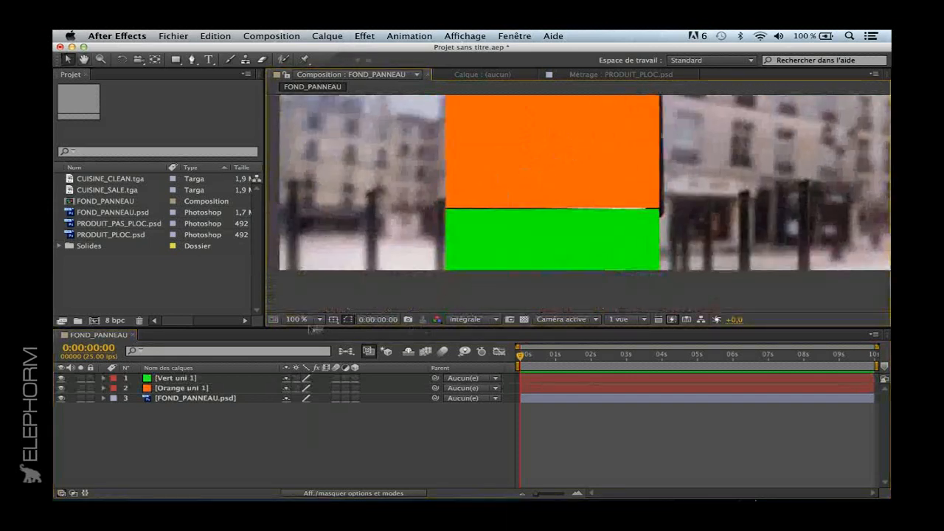
{"action": "left_click", "coordinate": [308, 320]}
{"action": "left_click", "coordinate": [306, 408]}
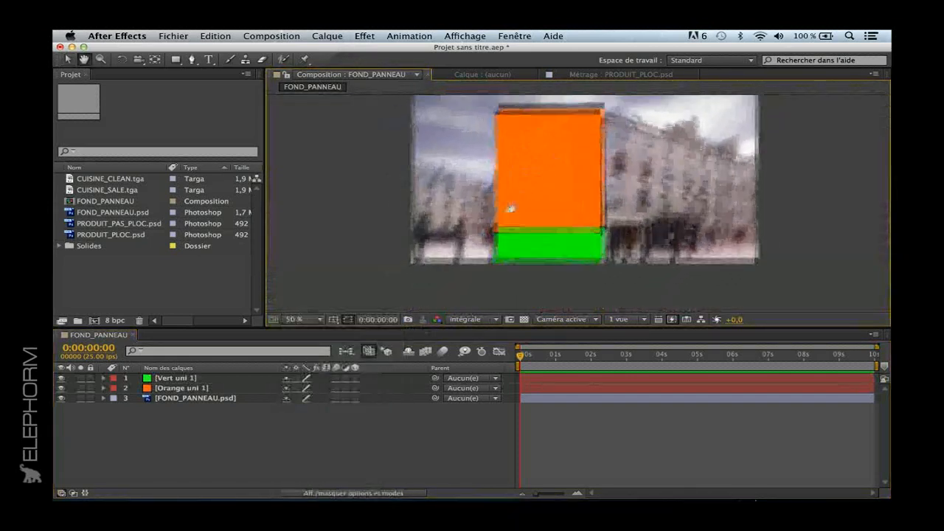
Step: Parent the Orange uni 1 solid to the Vert uni 1 solid
{"action": "left_click", "coordinate": [210, 378]}
{"action": "left_click", "coordinate": [212, 388], "text": "shift"}
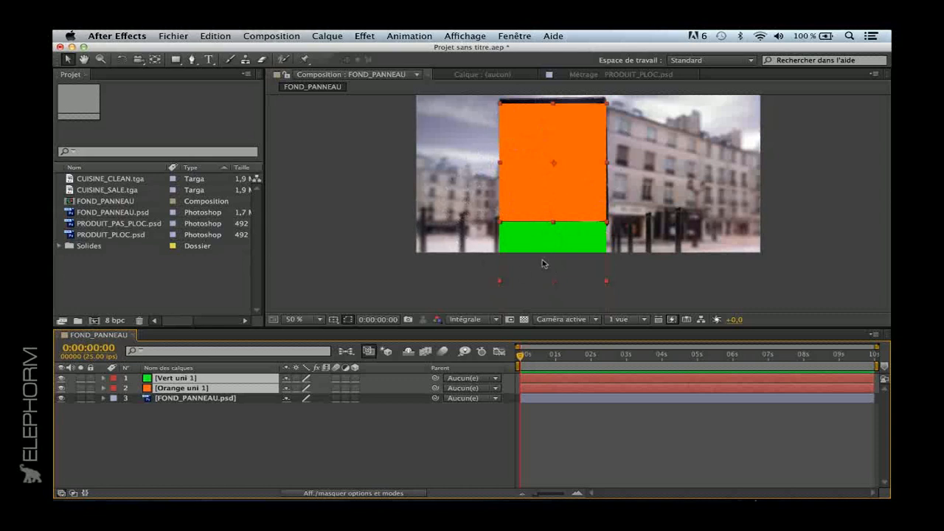
{"action": "left_click", "coordinate": [244, 457]}
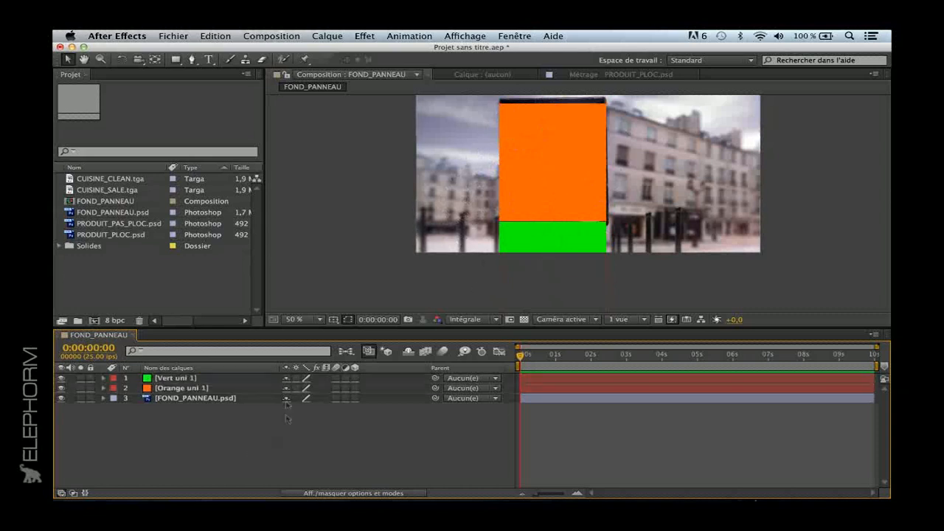
{"action": "left_click", "coordinate": [199, 391]}
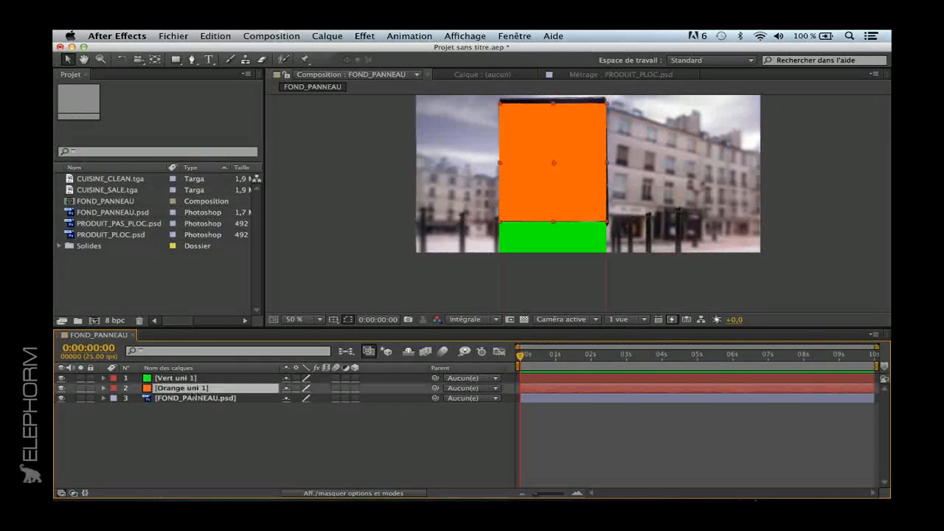
{"action": "left_click_drag", "start_coordinate": [436, 389], "coordinate": [208, 382]}
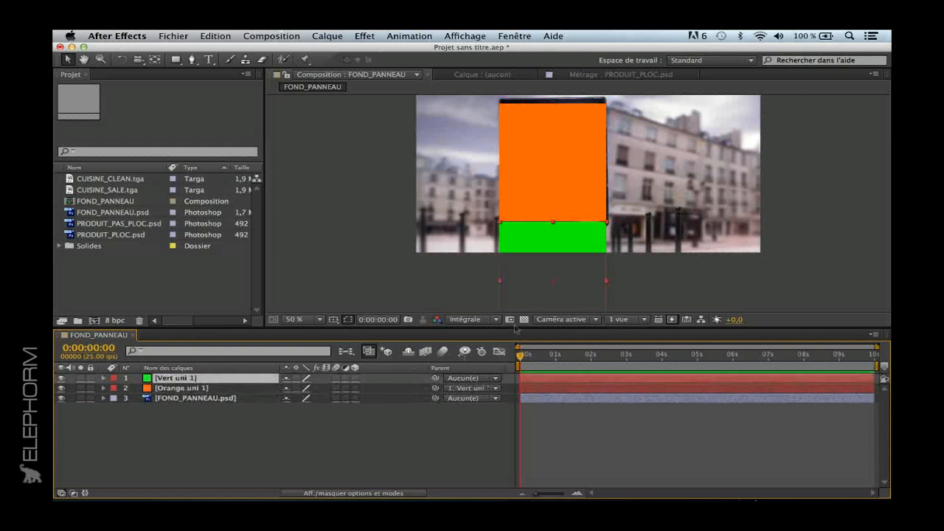
Step: Test the parent link by moving the green solid upward, and undo the move
{"action": "left_click_drag", "start_coordinate": [580, 247], "coordinate": [567, 201]}
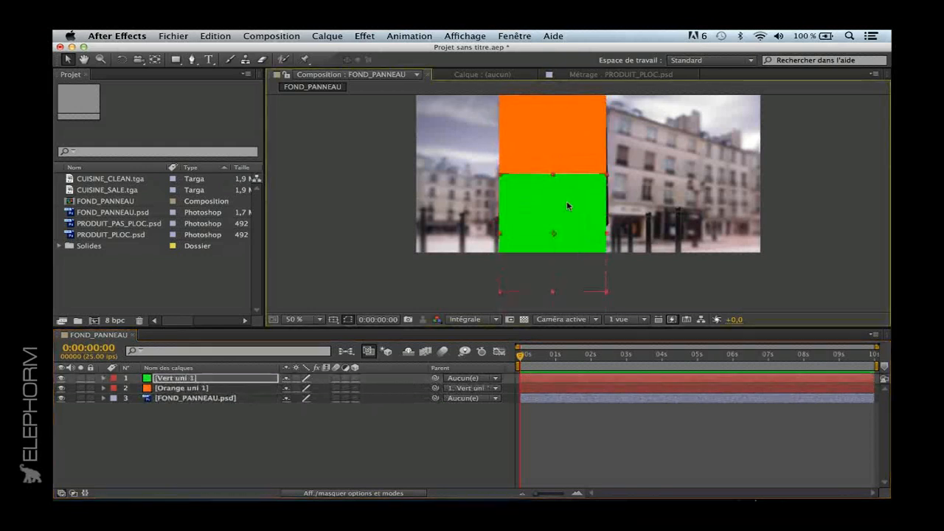
{"action": "key", "text": "super+z"}
{"action": "left_click", "coordinate": [347, 421]}
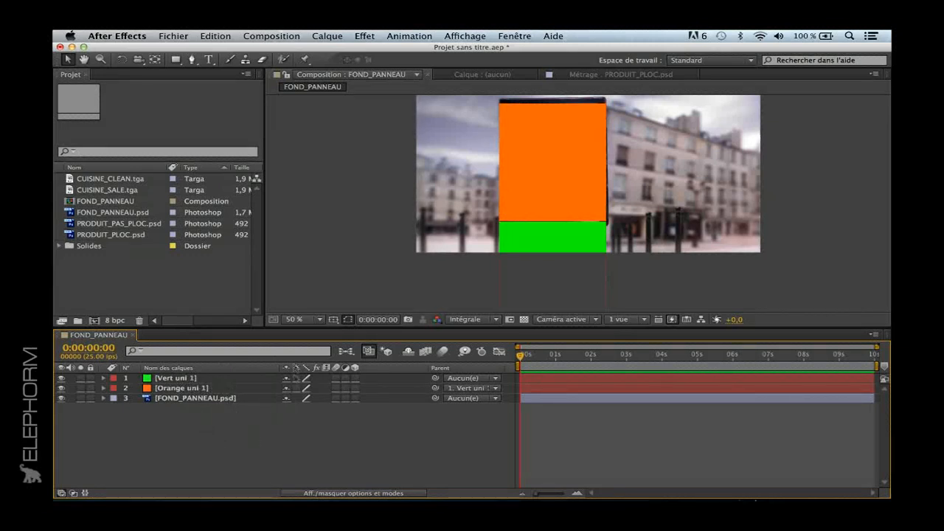
Step: Remove the parent from the Orange uni 1 solid by setting it to Aucun(e)
{"action": "left_click", "coordinate": [479, 388]}
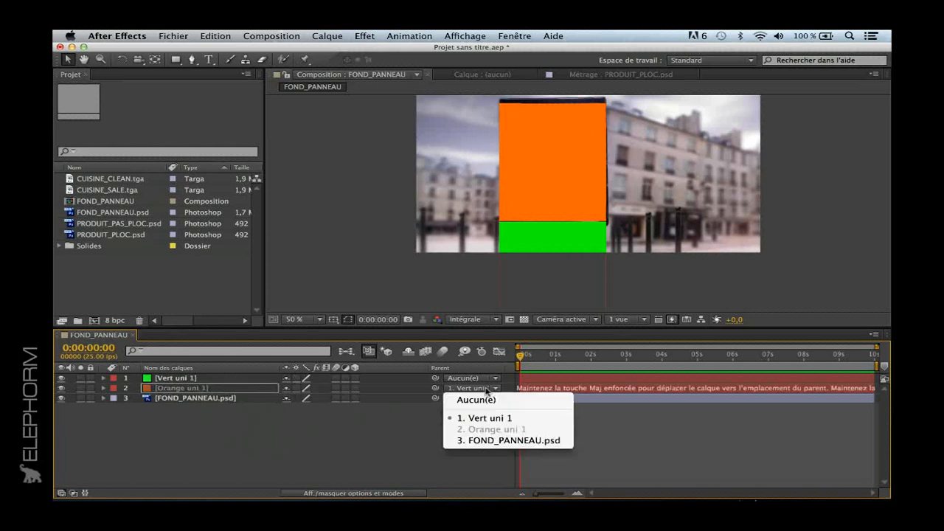
{"action": "left_click", "coordinate": [487, 402]}
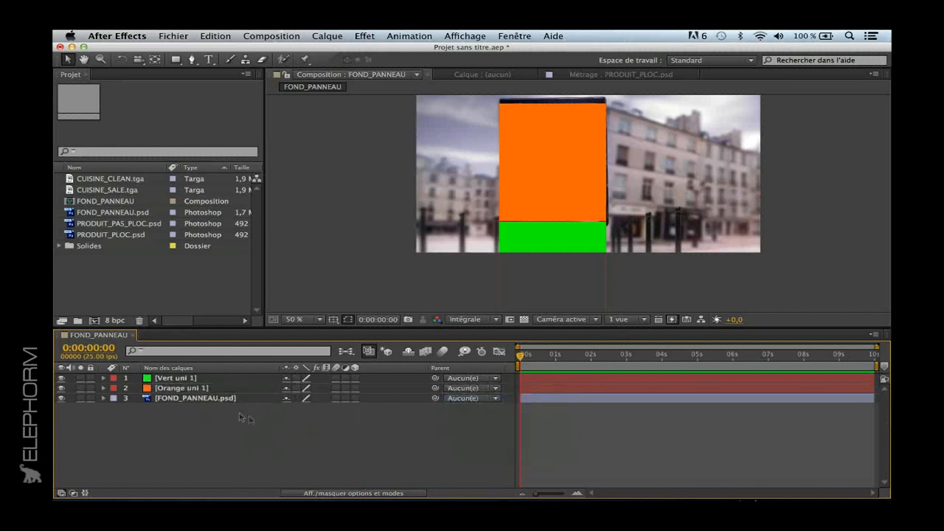
Step: Create a null object in the FOND_PANNEAU composition and move it over the orange solid, to about 363, 316
{"action": "right_click", "coordinate": [279, 438]}
{"action": "mouse_move", "coordinate": [325, 377]}
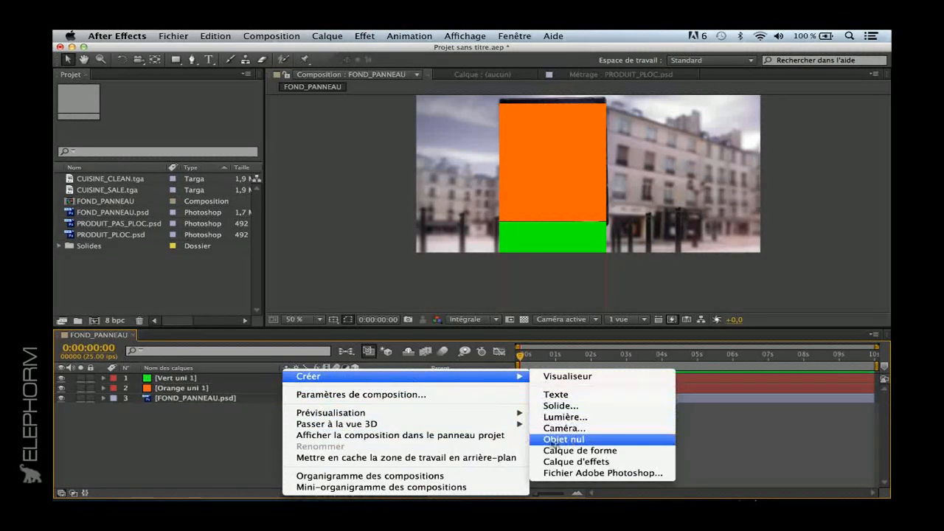
{"action": "left_click", "coordinate": [580, 439]}
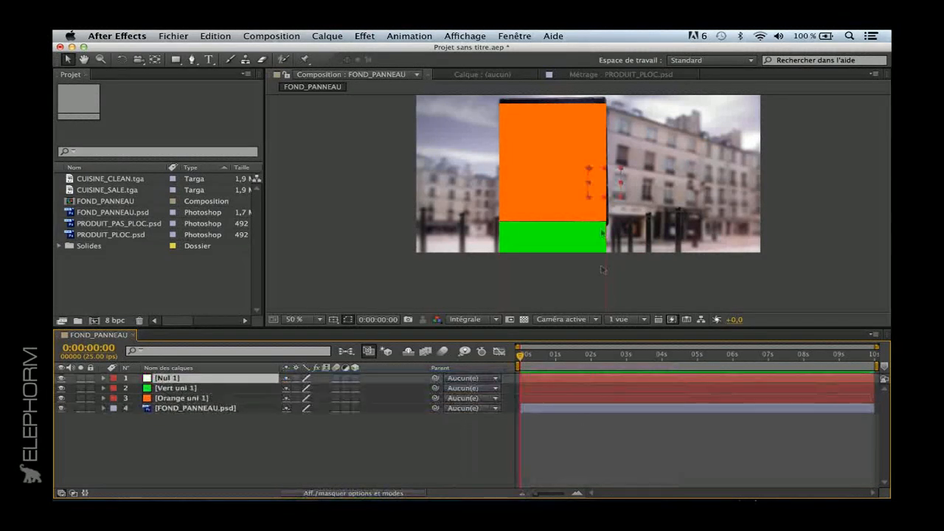
{"action": "left_click_drag", "start_coordinate": [582, 175], "coordinate": [535, 172]}
{"action": "key", "text": "Return"}
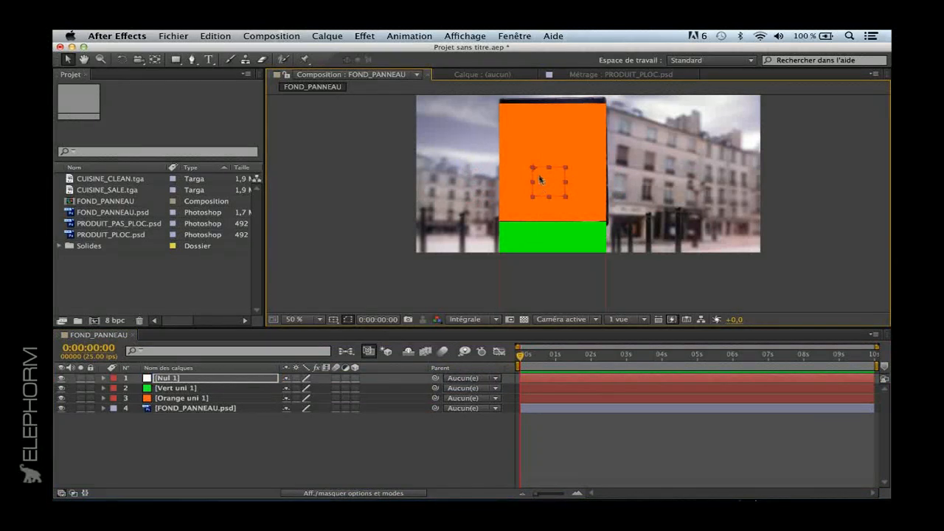
{"action": "left_click_drag", "start_coordinate": [535, 169], "coordinate": [537, 179]}
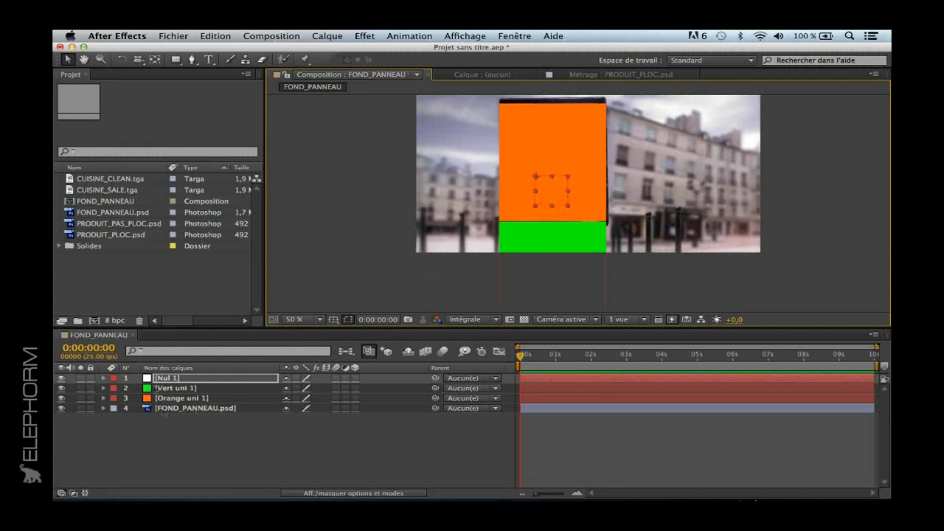
Step: Parent the Vert uni 1 and Orange uni 1 solids to Nul 1, and lock both solids and the FOND_PANNEAU.psd layer
{"action": "left_click", "coordinate": [184, 389]}
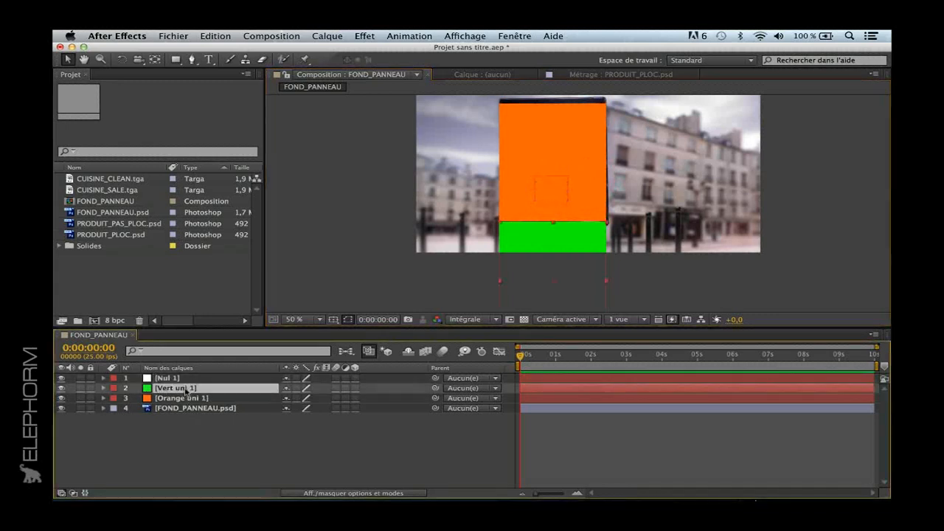
{"action": "left_click", "coordinate": [184, 398], "text": "shift"}
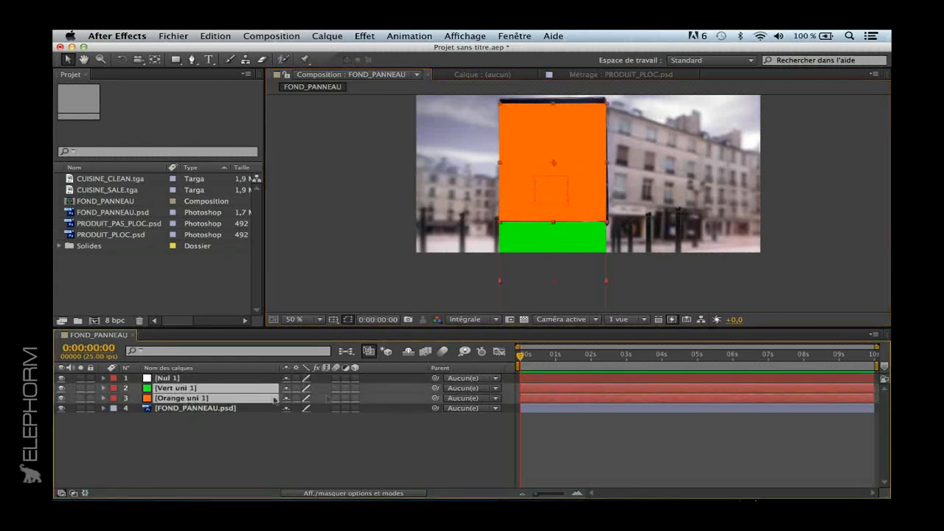
{"action": "left_click_drag", "start_coordinate": [435, 388], "coordinate": [184, 379]}
{"action": "left_click", "coordinate": [184, 378]}
{"action": "left_click_drag", "start_coordinate": [90, 388], "coordinate": [90, 408]}
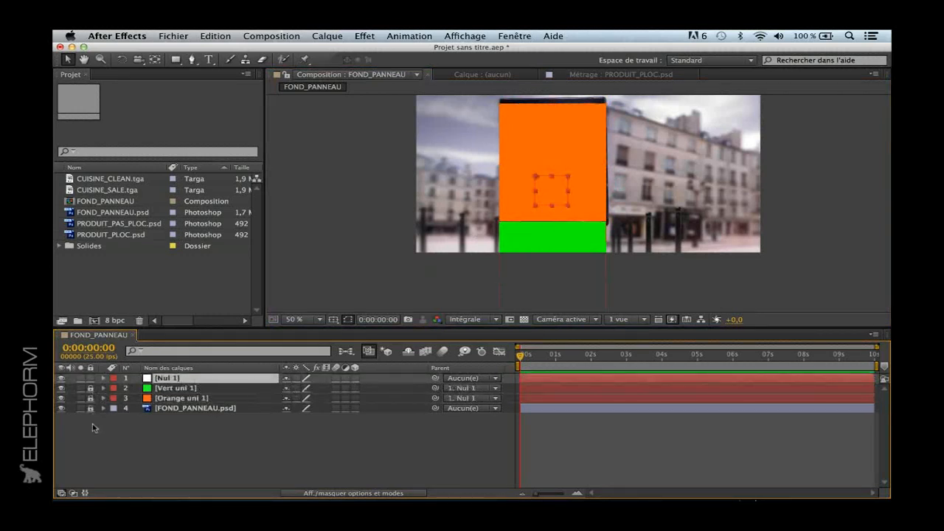
Step: Test the parent link by moving the null object in the composition, and restore its position
{"action": "left_click_drag", "start_coordinate": [540, 180], "coordinate": [520, 178]}
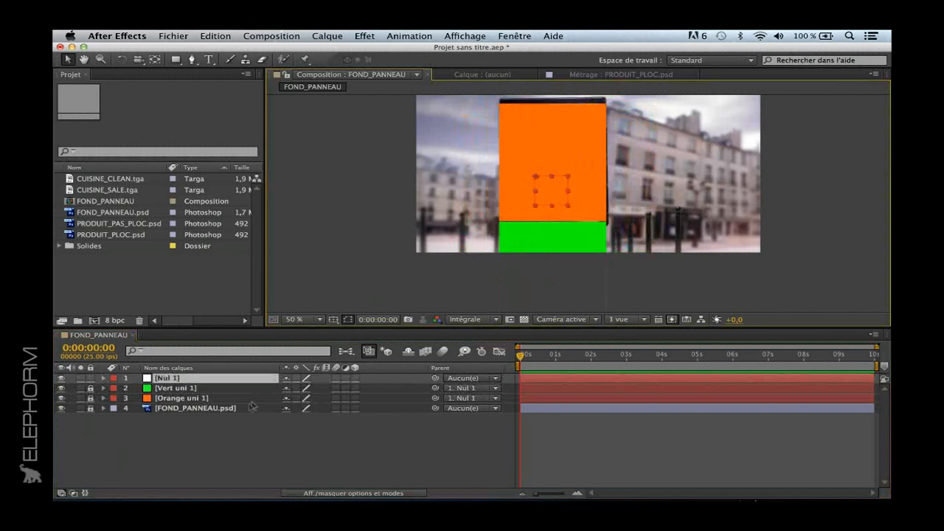
{"action": "left_click", "coordinate": [243, 443]}
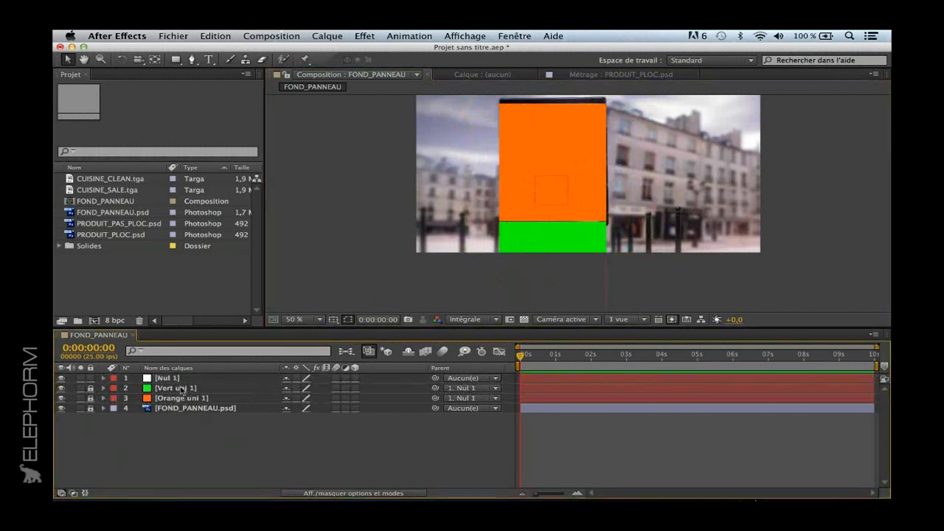
{"action": "left_click", "coordinate": [175, 379]}
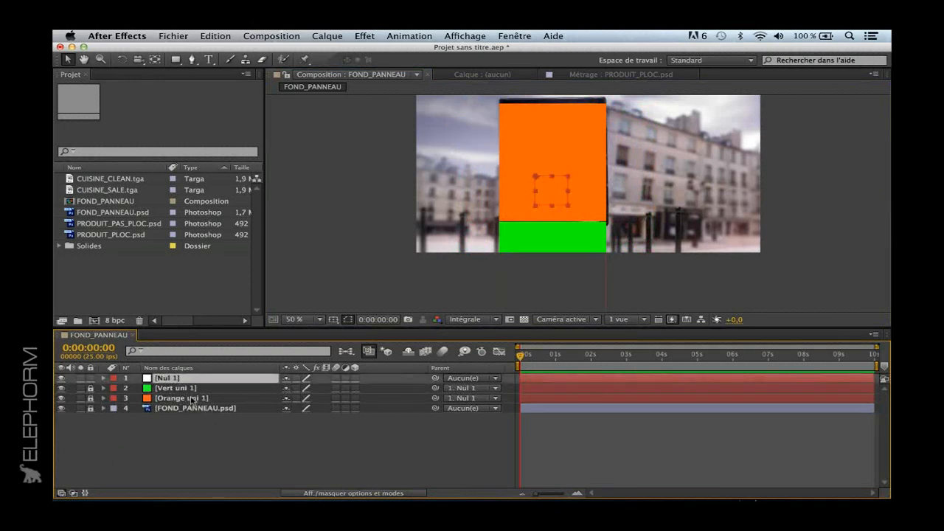
Step: Unlock both solids, try scaling Vert uni 1 independently of the null, and undo the scaling
{"action": "left_click_drag", "start_coordinate": [91, 389], "coordinate": [91, 398]}
{"action": "left_click", "coordinate": [177, 390]}
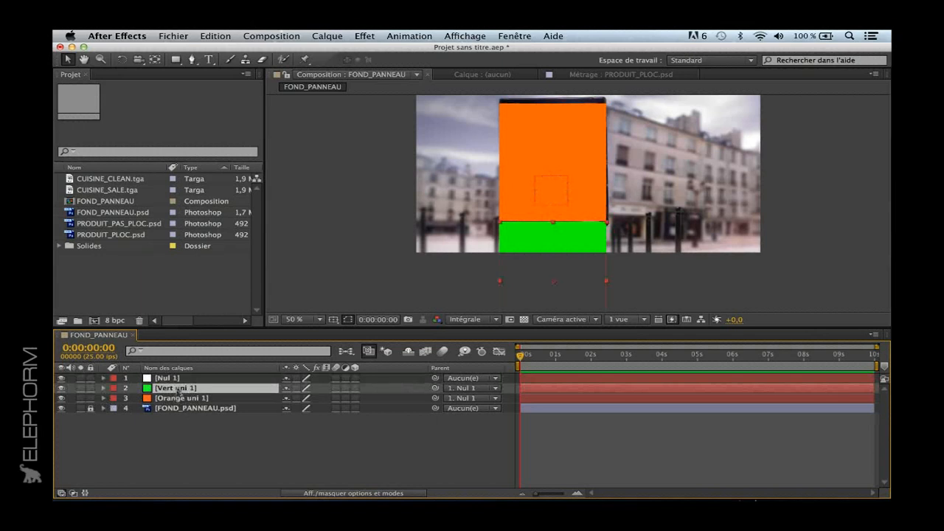
{"action": "key", "text": "s"}
{"action": "mouse_move", "coordinate": [302, 402]}
{"action": "left_mouse_down"}
{"action": "mouse_move", "coordinate": [347, 401]}
{"action": "mouse_move", "coordinate": [269, 402]}
{"action": "mouse_move", "coordinate": [301, 402]}
{"action": "mouse_move", "coordinate": [290, 402]}
{"action": "left_mouse_up"}
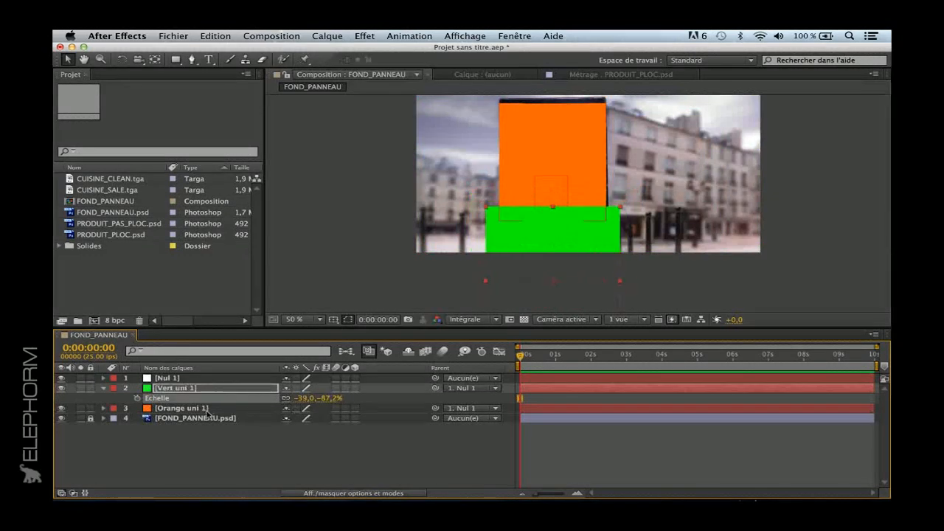
{"action": "key", "text": "super+z"}
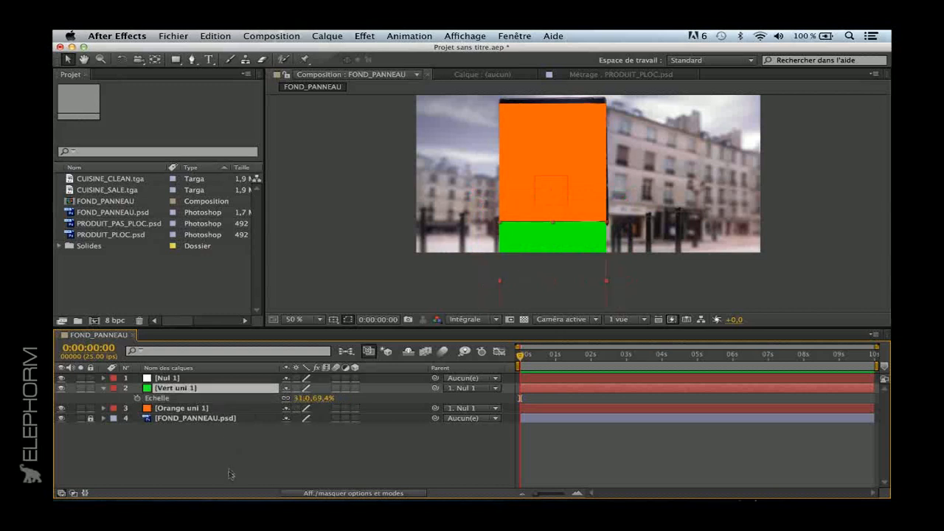
{"action": "left_click", "coordinate": [230, 474]}
{"action": "left_click", "coordinate": [167, 379]}
{"action": "left_click", "coordinate": [104, 388]}
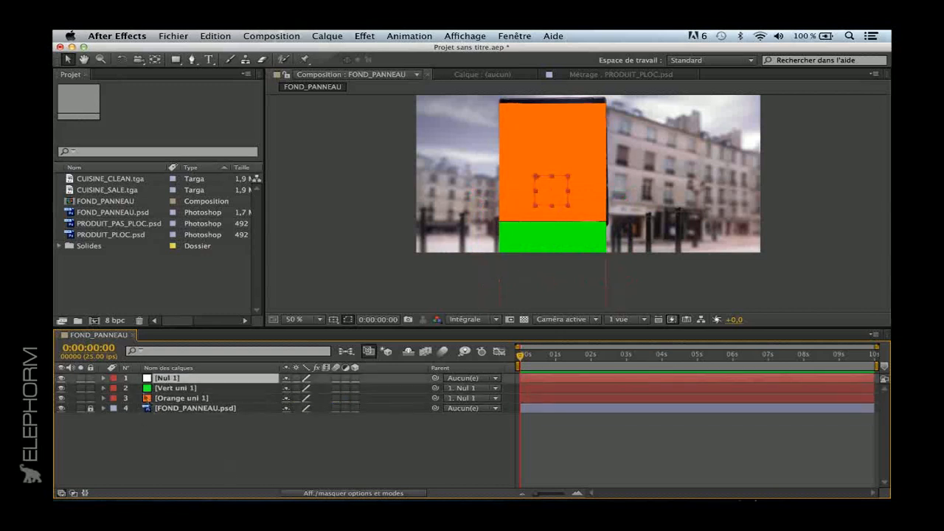
Step: Lock the Vert uni 1 and Orange uni 1 solids again and reselect the Nul 1 layer
{"action": "left_click", "coordinate": [162, 398]}
{"action": "left_click", "coordinate": [154, 388], "text": "shift"}
{"action": "left_click", "coordinate": [91, 388]}
{"action": "left_click", "coordinate": [91, 398]}
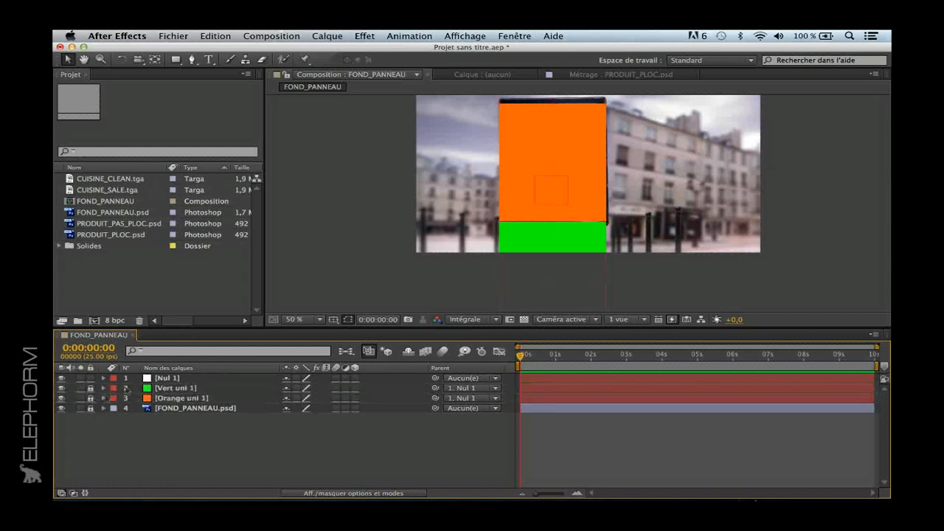
{"action": "left_click", "coordinate": [154, 378]}
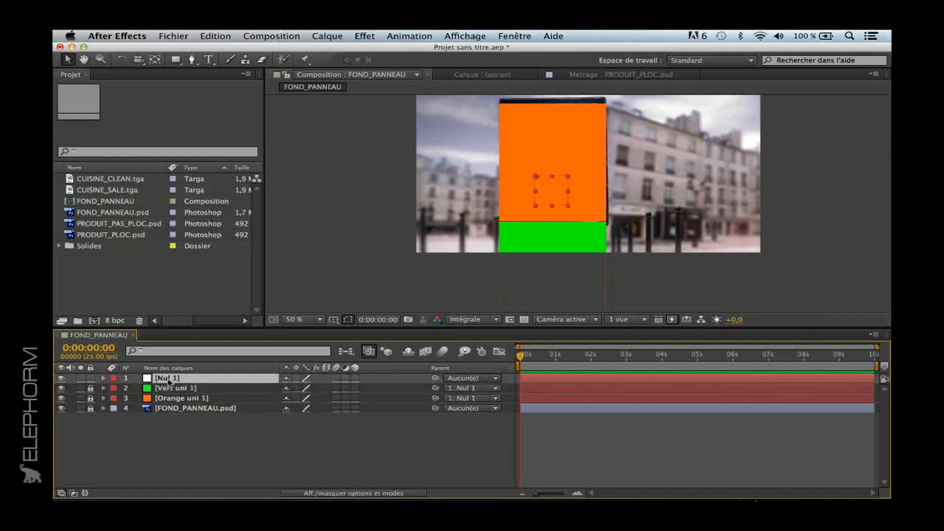
Step: Unlock Vert uni 1, view it in its own layer viewer, and return to the FOND_PANNEAU composition
{"action": "left_click", "coordinate": [91, 388]}
{"action": "double_click", "coordinate": [156, 388]}
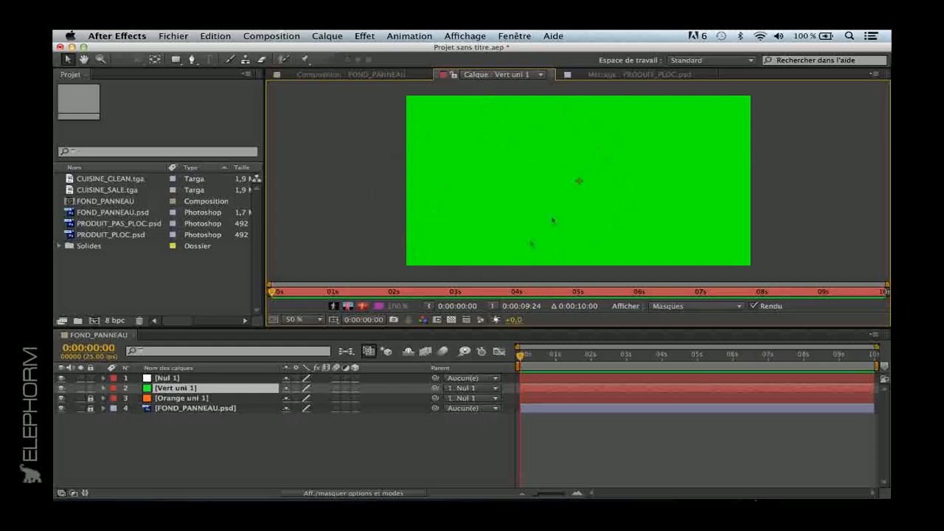
{"action": "left_click", "coordinate": [345, 74]}
{"action": "left_click", "coordinate": [171, 416]}
{"action": "left_click", "coordinate": [175, 388]}
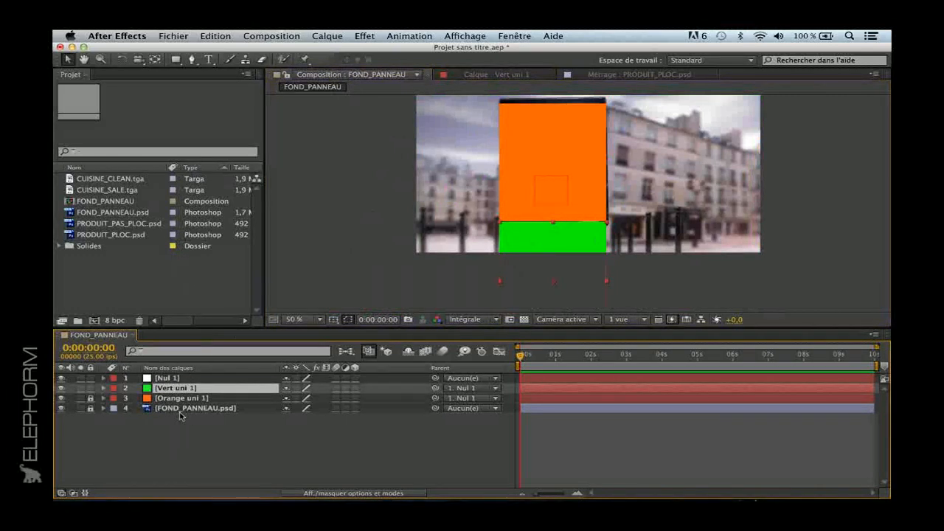
Step: Rename the Nul 1 layer as PARENT and lock the Vert uni 1 solid again
{"action": "key", "text": "Return"}
{"action": "left_click", "coordinate": [258, 447]}
{"action": "left_click", "coordinate": [190, 388]}
{"action": "left_click", "coordinate": [221, 379]}
{"action": "key", "text": "Return"}
{"action": "type", "text": "F"}
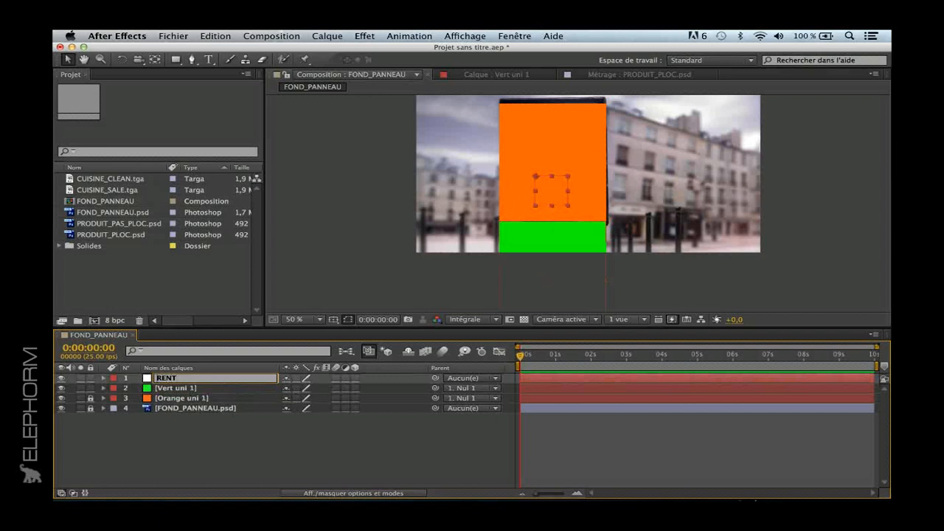
{"action": "left_click", "coordinate": [177, 460]}
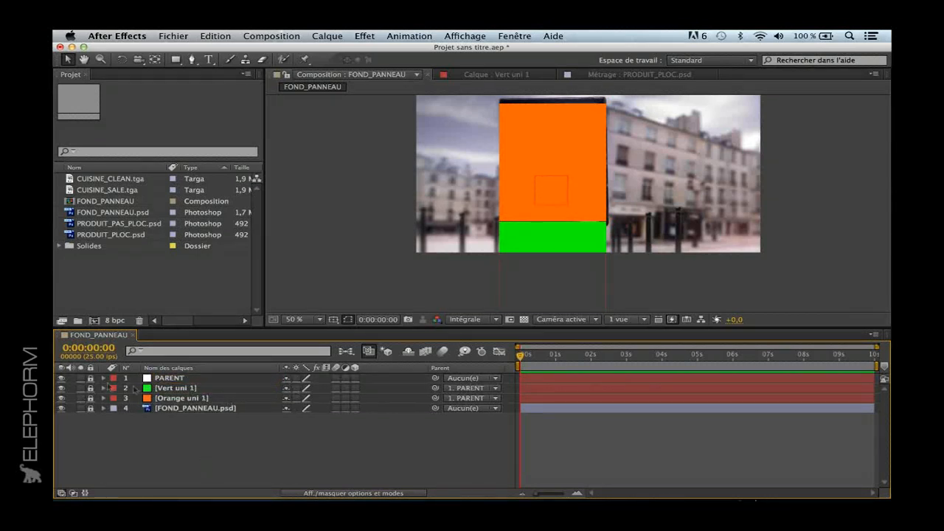
Step: Animate the PARENT layer's Position with a starting keyframe at 0:00:01:04 and a second one at 0:00:02:06 with Y set to -83
{"action": "left_click", "coordinate": [166, 378]}
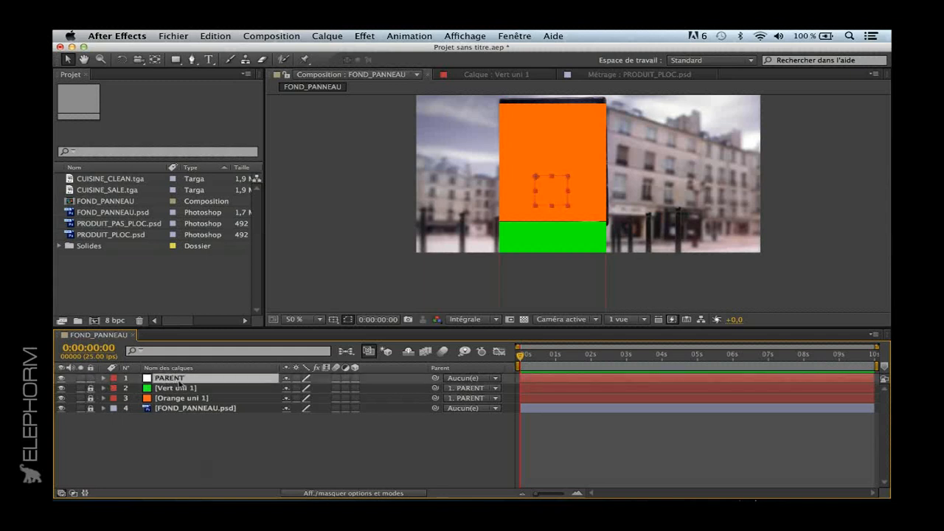
{"action": "left_click", "coordinate": [104, 378]}
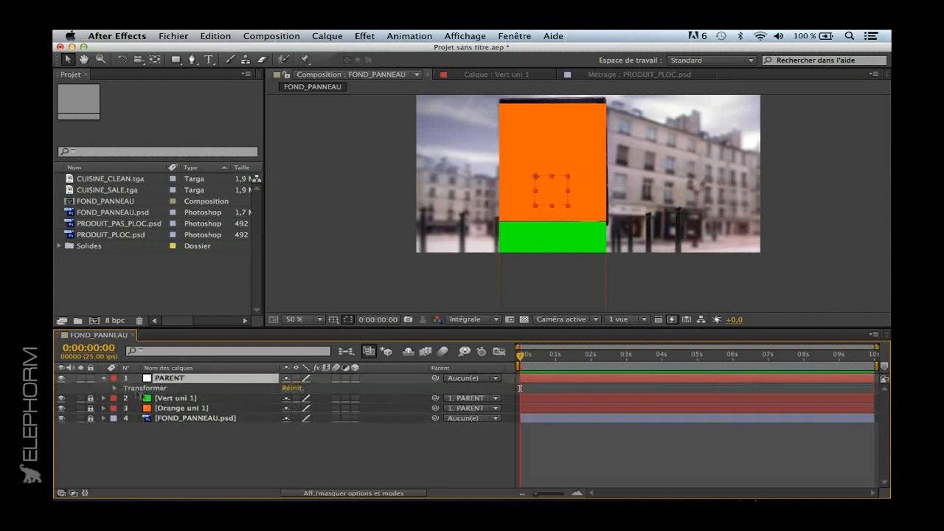
{"action": "left_click", "coordinate": [115, 388]}
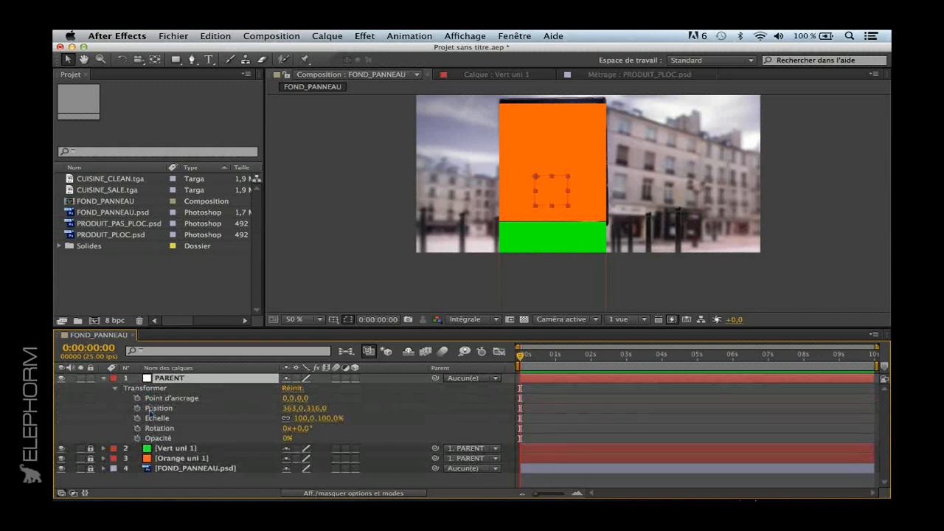
{"action": "left_click", "coordinate": [163, 410]}
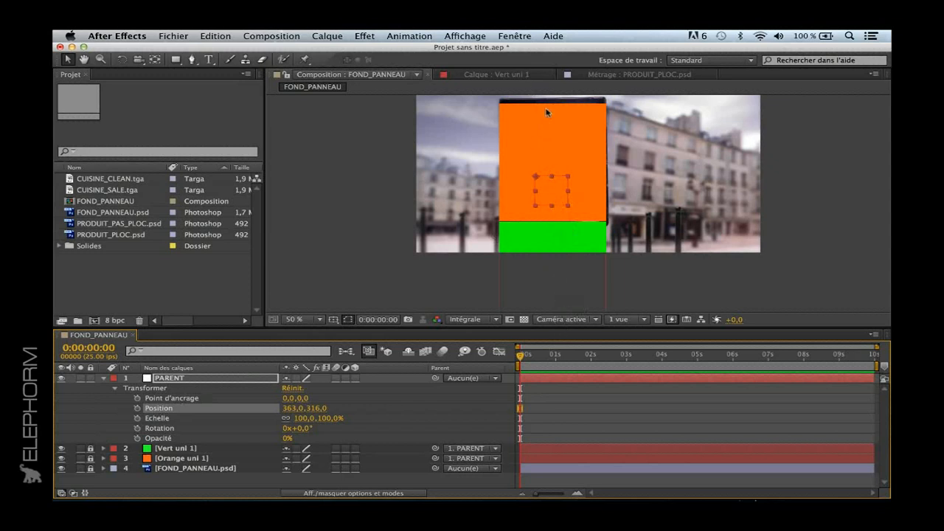
{"action": "left_click_drag", "start_coordinate": [521, 356], "coordinate": [561, 370]}
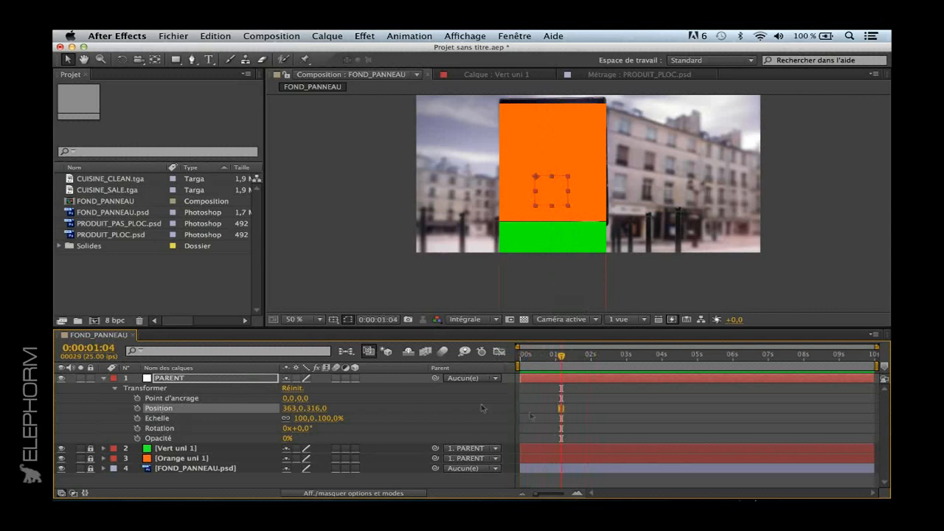
{"action": "left_click", "coordinate": [138, 408]}
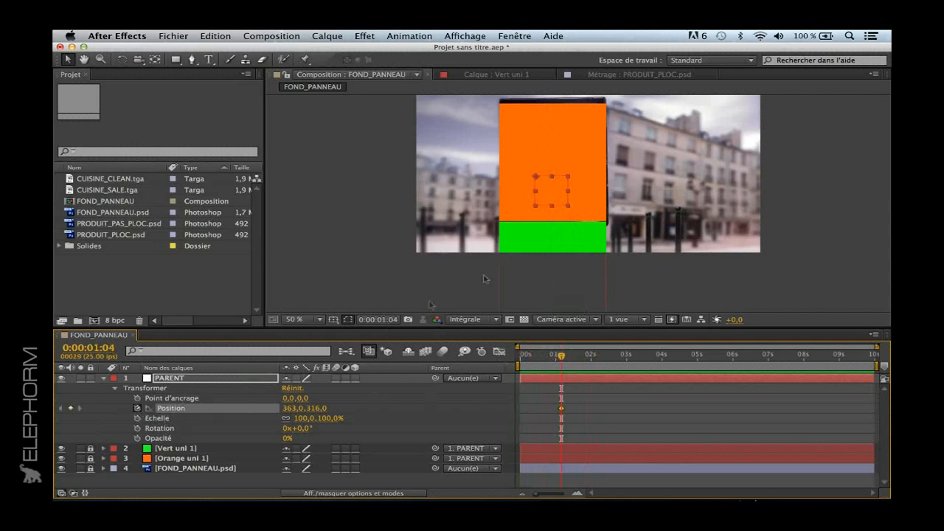
{"action": "left_click_drag", "start_coordinate": [562, 359], "coordinate": [597, 370]}
{"action": "left_click_drag", "start_coordinate": [316, 408], "coordinate": [287, 406]}
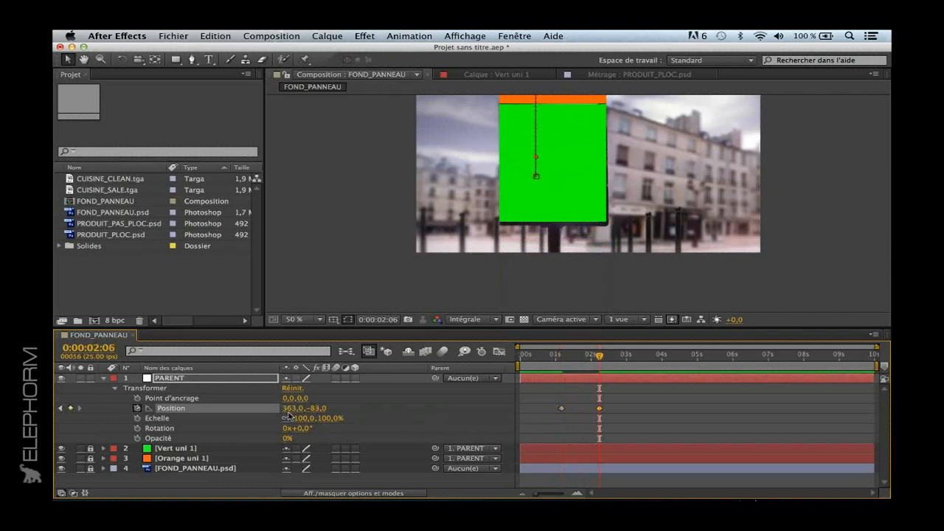
Step: End the work area at 0:00:03:08 and preview the scrolling animation
{"action": "left_click_drag", "start_coordinate": [635, 357], "coordinate": [638, 360]}
{"action": "key", "text": "n"}
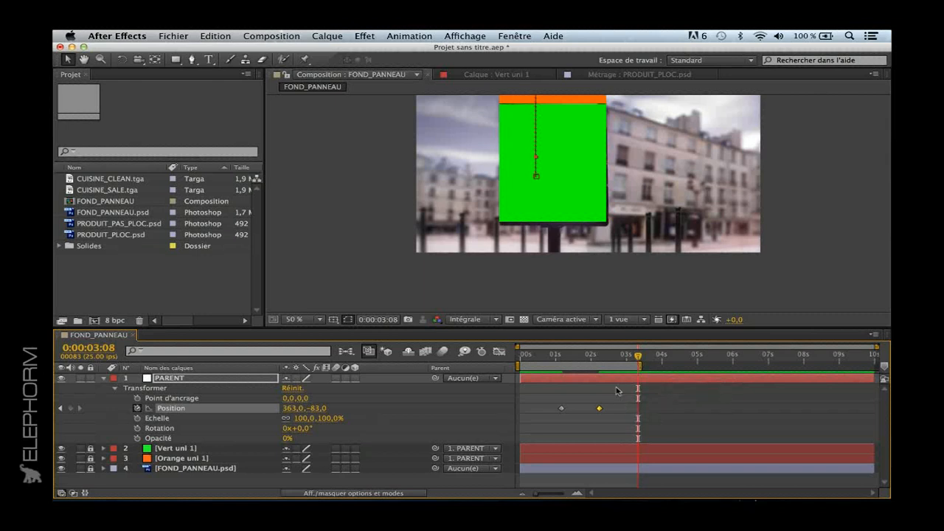
{"action": "key", "text": "KP_0"}
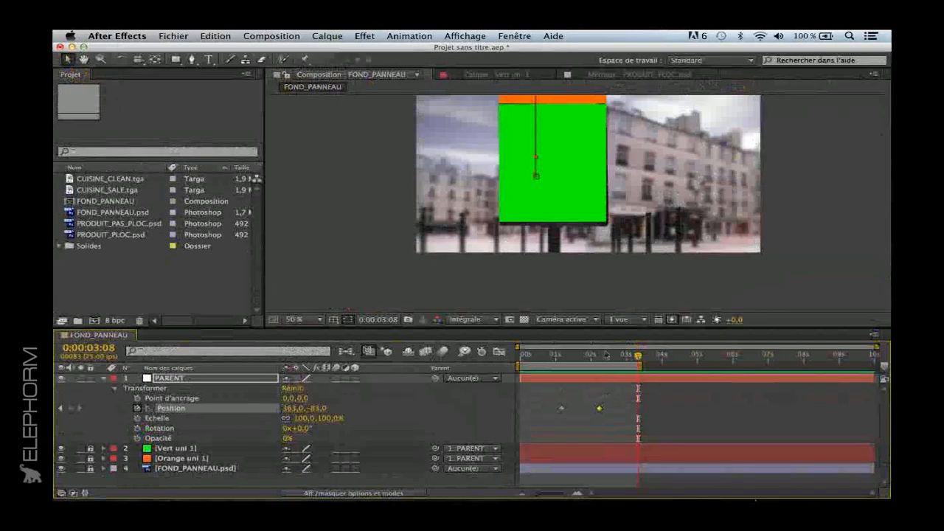
Step: Refine the PARENT layer's Position keyframe at 0:00:02:06 by setting its Y value to -94.1
{"action": "left_click_drag", "start_coordinate": [605, 354], "coordinate": [599, 355]}
{"action": "left_click", "coordinate": [578, 494]}
{"action": "left_click", "coordinate": [577, 494]}
{"action": "left_click", "coordinate": [577, 494]}
{"action": "key", "text": "space"}
{"action": "left_click_drag", "start_coordinate": [556, 423], "coordinate": [589, 438]}
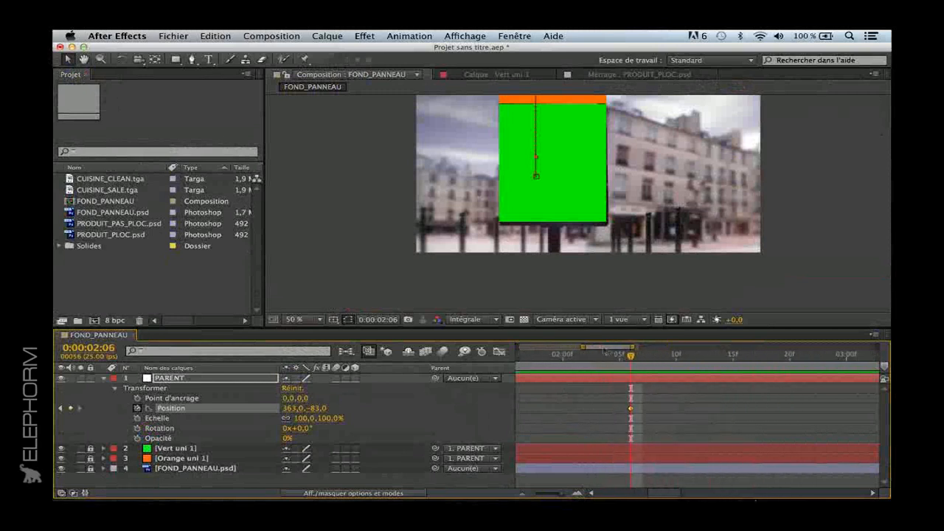
{"action": "left_click_drag", "start_coordinate": [618, 401], "coordinate": [644, 420]}
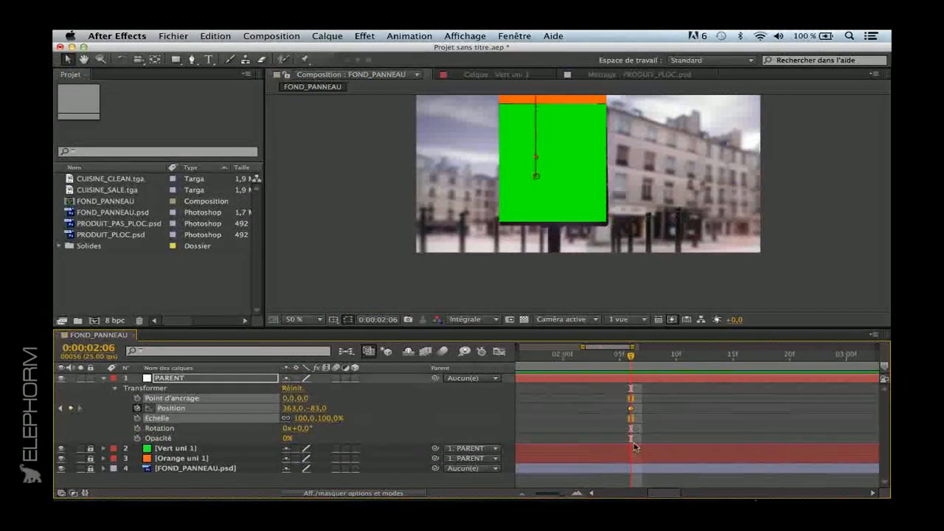
{"action": "key", "text": "super+shift+a"}
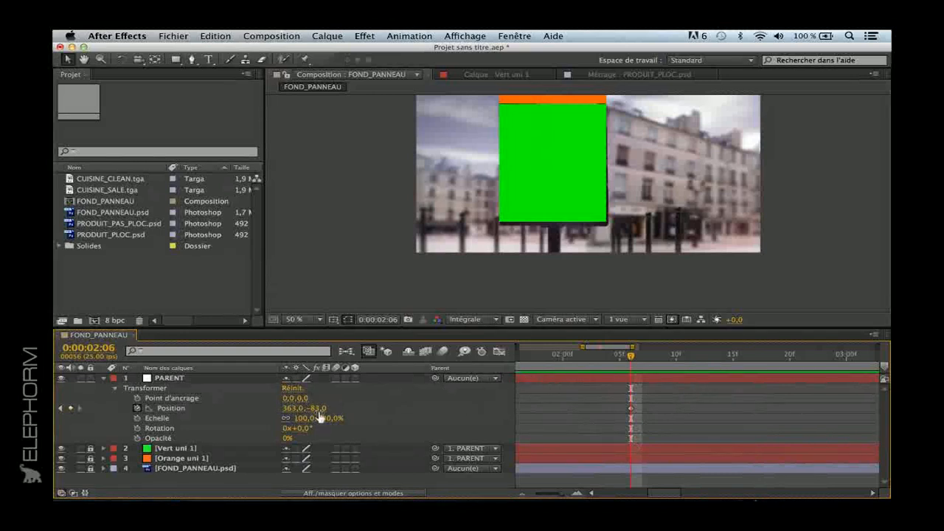
{"action": "left_click_drag", "start_coordinate": [319, 409], "coordinate": [244, 415]}
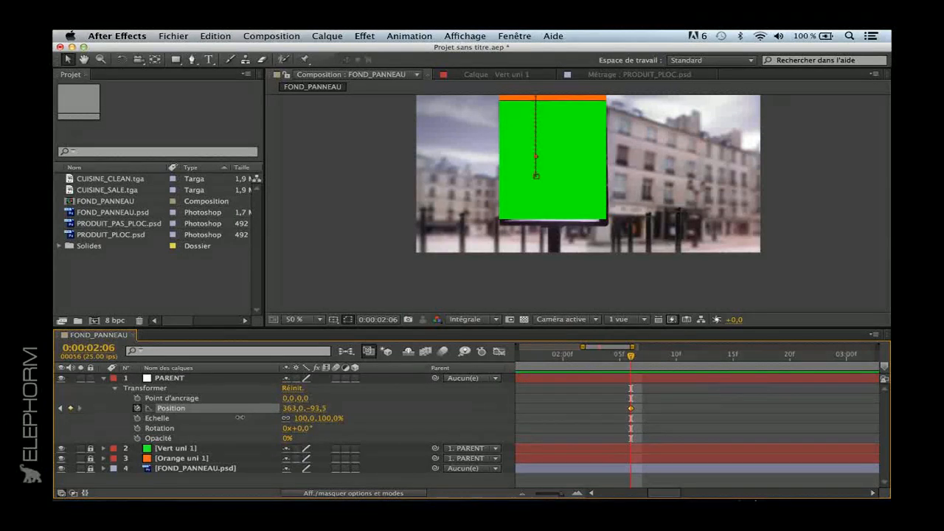
Step: Step the current time back and forth frame by frame around the Position keyframe at 0:00:02:06
{"action": "mouse_move", "coordinate": [631, 356]}
{"action": "left_mouse_down"}
{"action": "mouse_move", "coordinate": [667, 358]}
{"action": "mouse_move", "coordinate": [637, 357]}
{"action": "left_mouse_up"}
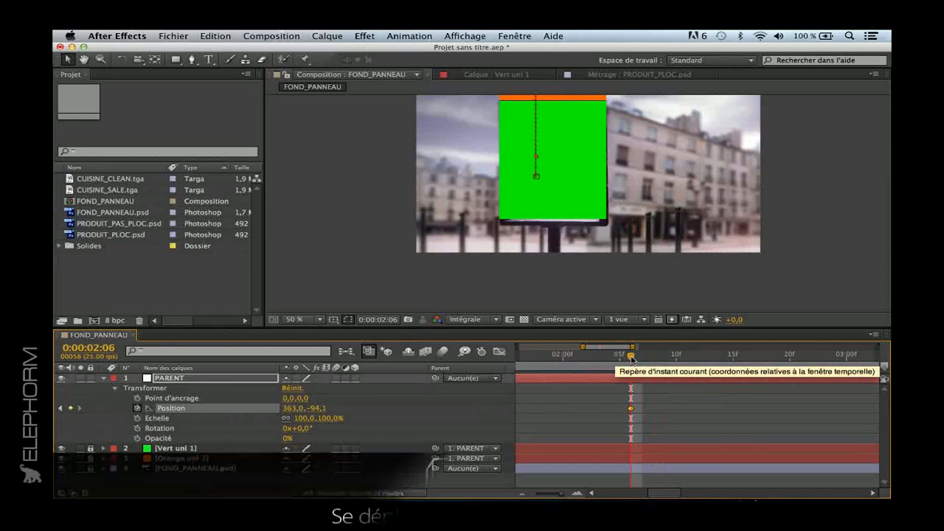
{"action": "key", "text": "ctrl+Right"}
{"action": "key", "text": "ctrl+Left"}
{"action": "key", "text": "ctrl+Left"}
{"action": "key", "text": "ctrl+Left"}
{"action": "key", "text": "ctrl+Right"}
{"action": "key", "text": "ctrl+Right"}
{"action": "key", "text": "ctrl+Right"}
{"action": "key", "text": "ctrl+Right"}
{"action": "key", "text": "ctrl+Left"}
{"action": "key", "text": "ctrl+Left"}
{"action": "key", "text": "ctrl+Right"}
{"action": "key", "text": "ctrl+Right"}
{"action": "key", "text": "ctrl+Left"}
{"action": "key", "text": "ctrl+Left"}
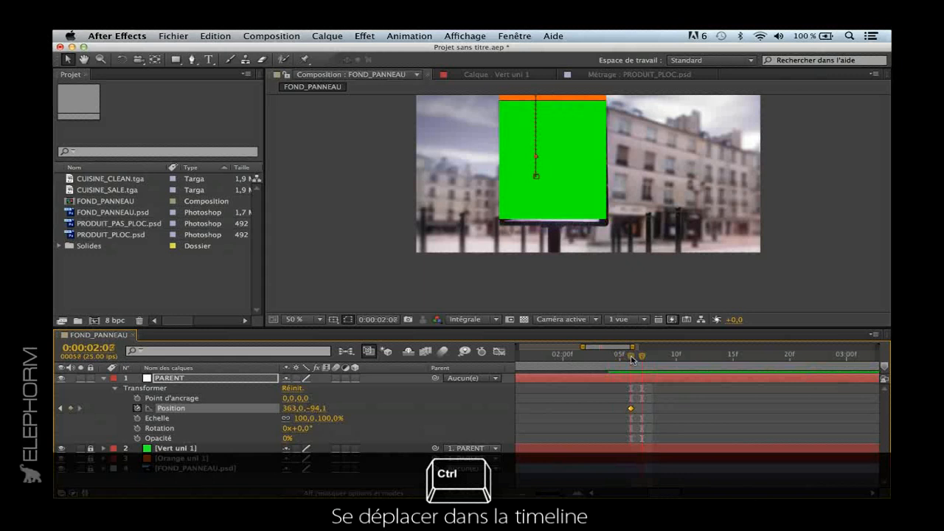
Step: Add a Position keyframe to the PARENT layer at 0:00:02:09 with Y set to -85.1
{"action": "key", "text": "ctrl+Right"}
{"action": "key", "text": "ctrl+Right"}
{"action": "key", "text": "ctrl+Right"}
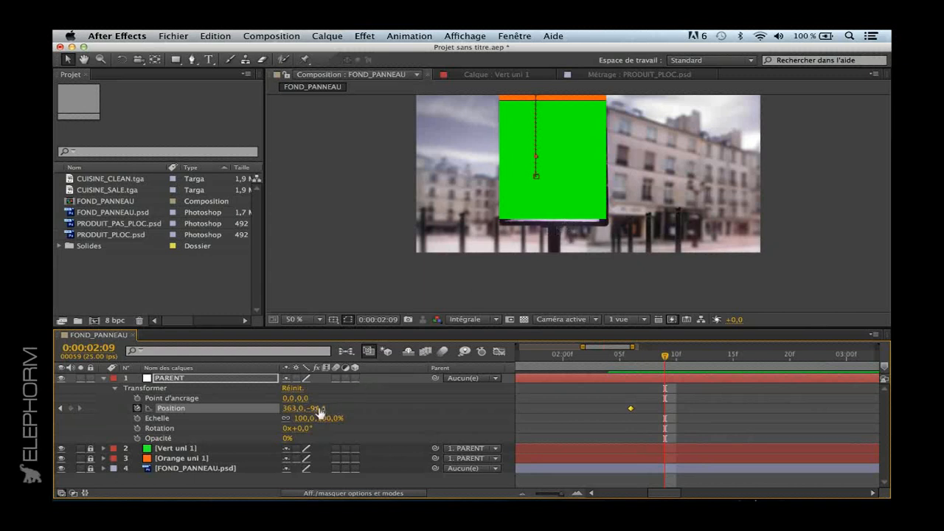
{"action": "left_click_drag", "start_coordinate": [322, 408], "coordinate": [374, 415]}
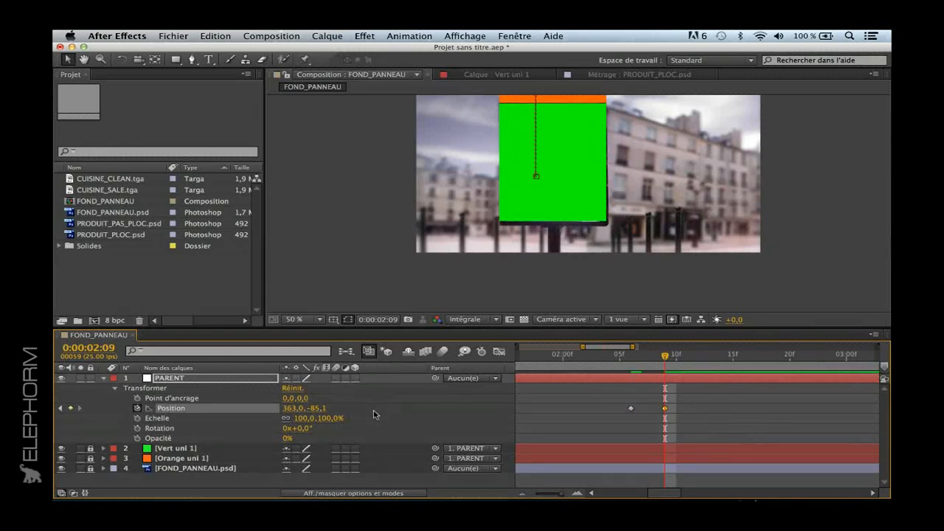
Step: Add another PARENT Position keyframe at 0:00:02:11 with Y set to -86.4, checking the billboard's lower edge at 100 %
{"action": "key", "text": "Page_Down"}
{"action": "key", "text": "Page_Down"}
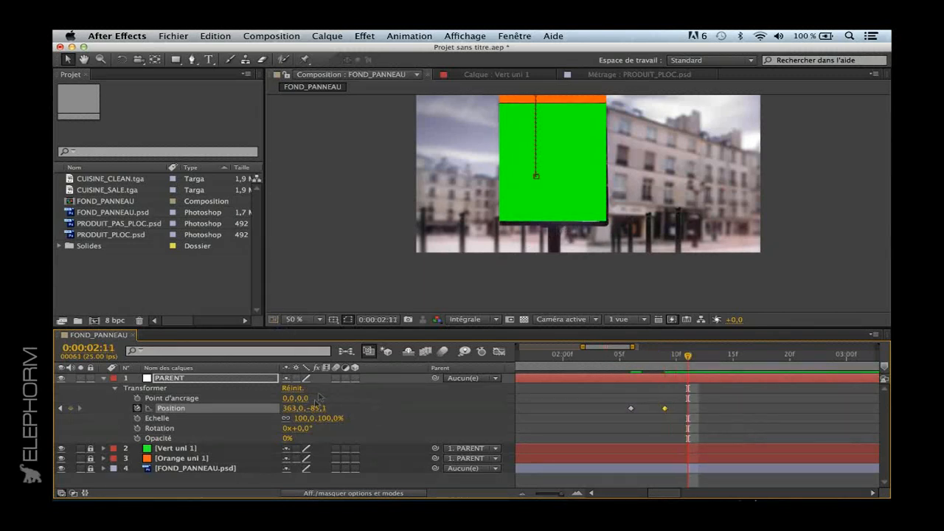
{"action": "left_click", "coordinate": [307, 320]}
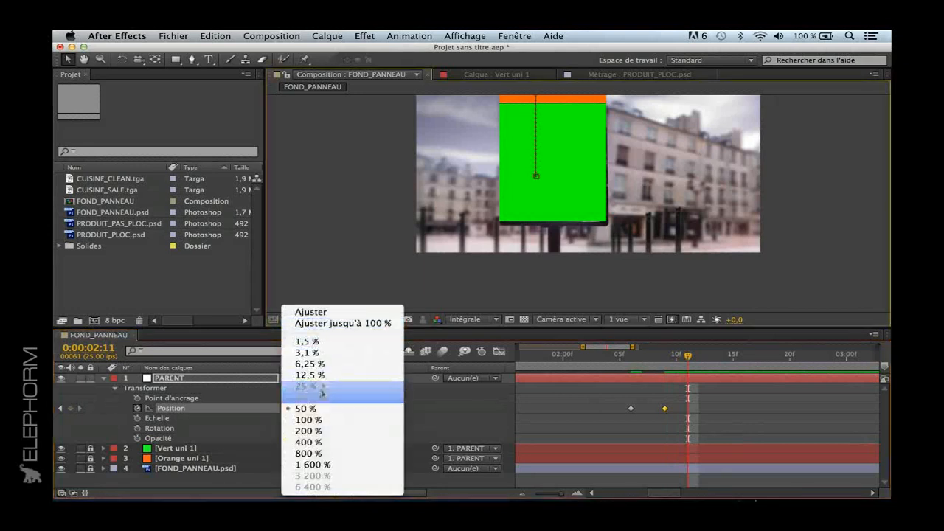
{"action": "left_click", "coordinate": [295, 420]}
{"action": "key", "text": "h"}
{"action": "left_click_drag", "start_coordinate": [531, 199], "coordinate": [552, 177]}
{"action": "key", "text": "v"}
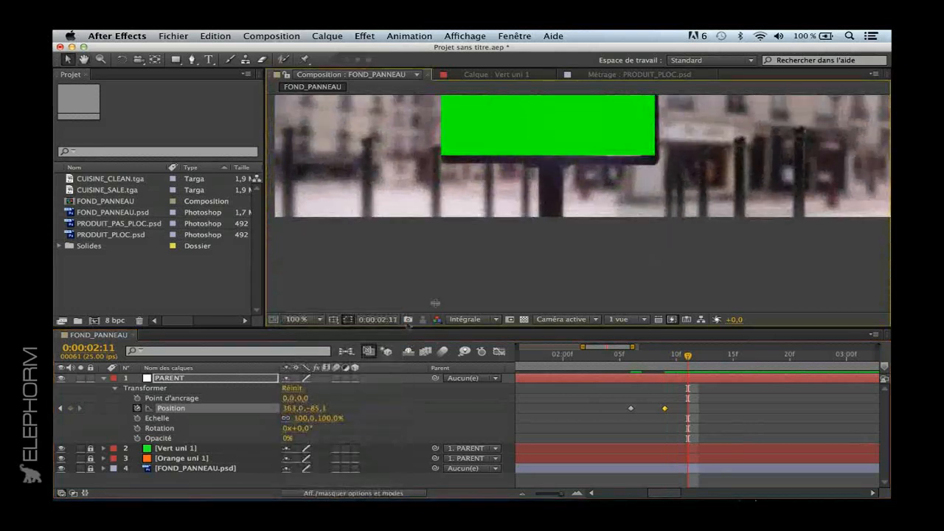
{"action": "left_click_drag", "start_coordinate": [306, 408], "coordinate": [309, 408]}
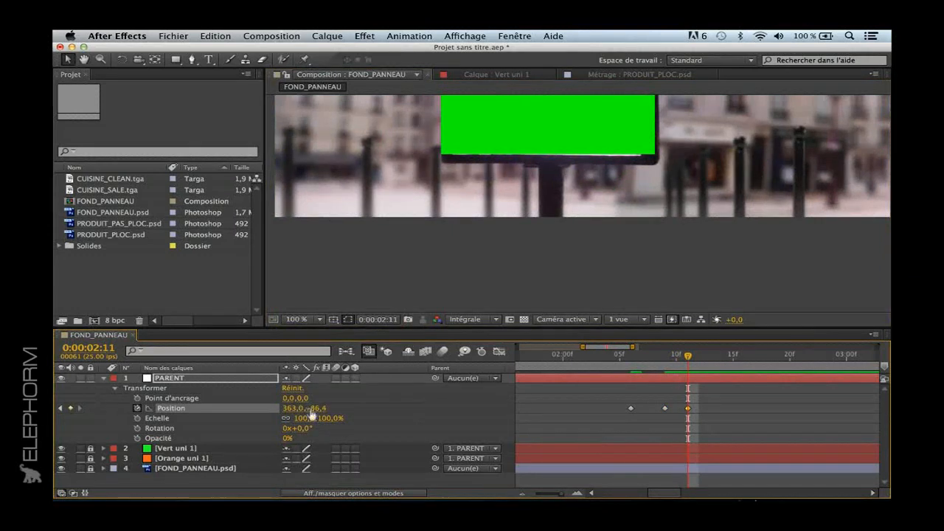
Step: Limit the work area to 0:00:02:03 through 0:00:02:16 and preview the bounce at the end of the scroll
{"action": "left_click_drag", "start_coordinate": [558, 493], "coordinate": [551, 493]}
{"action": "left_click", "coordinate": [671, 357]}
{"action": "left_click_drag", "start_coordinate": [670, 360], "coordinate": [673, 359]}
{"action": "key", "text": "b"}
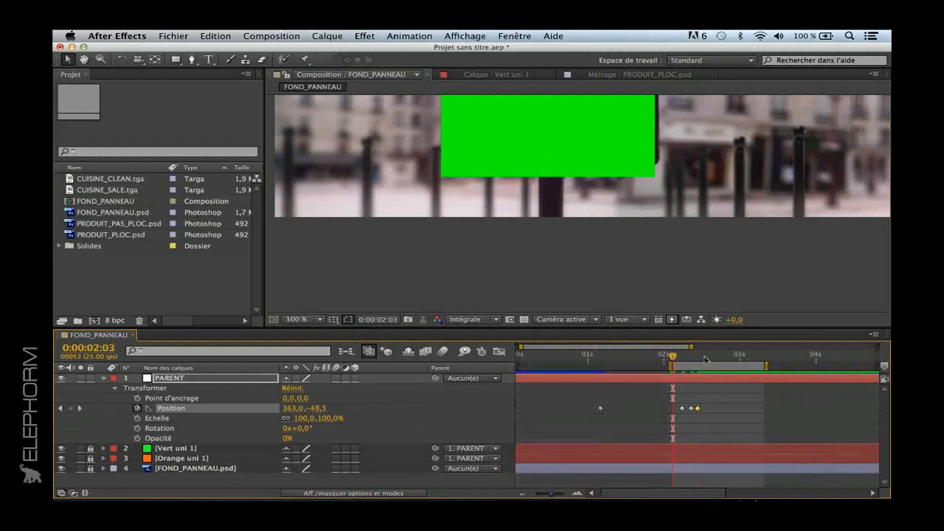
{"action": "left_click", "coordinate": [712, 358]}
{"action": "key", "text": "n"}
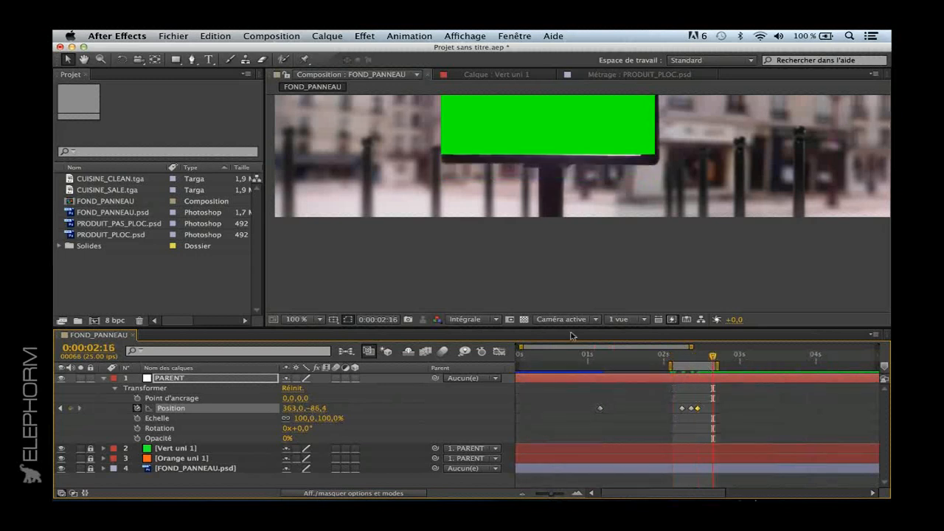
{"action": "key", "text": "KP_0"}
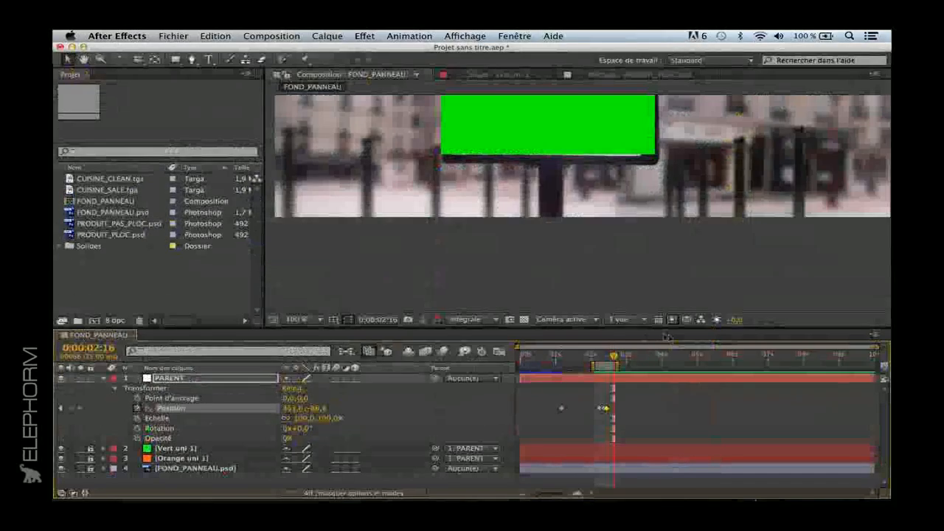
Step: Examine the bounce from 0:00:02:16 back to 0:00:02:08, looking closely at the panel's position between the last three keyframes
{"action": "key", "text": "Page_Up"}
{"action": "key", "text": "Page_Up"}
{"action": "key", "text": "Page_Up"}
{"action": "key", "text": "Page_Up"}
{"action": "key", "text": "Page_Up"}
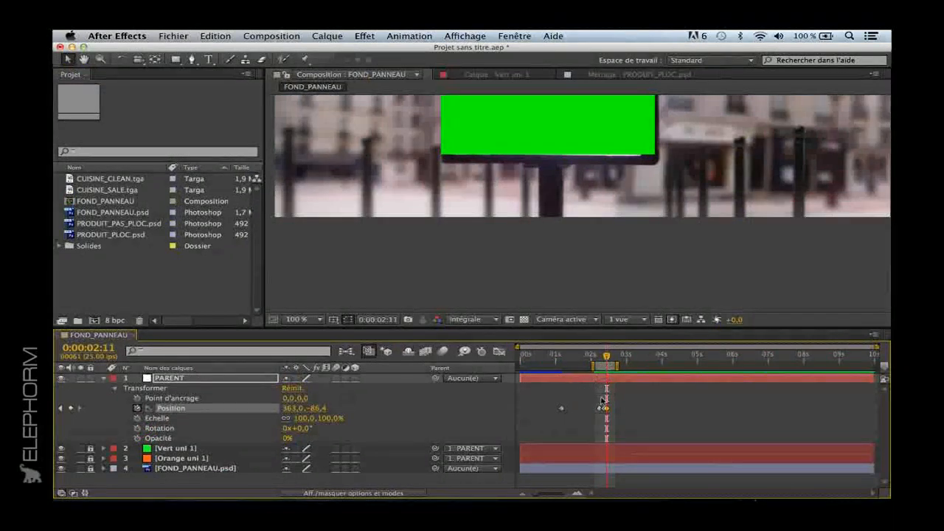
{"action": "left_click", "coordinate": [576, 493]}
{"action": "left_click", "coordinate": [576, 493]}
{"action": "left_click_drag", "start_coordinate": [622, 399], "coordinate": [563, 427]}
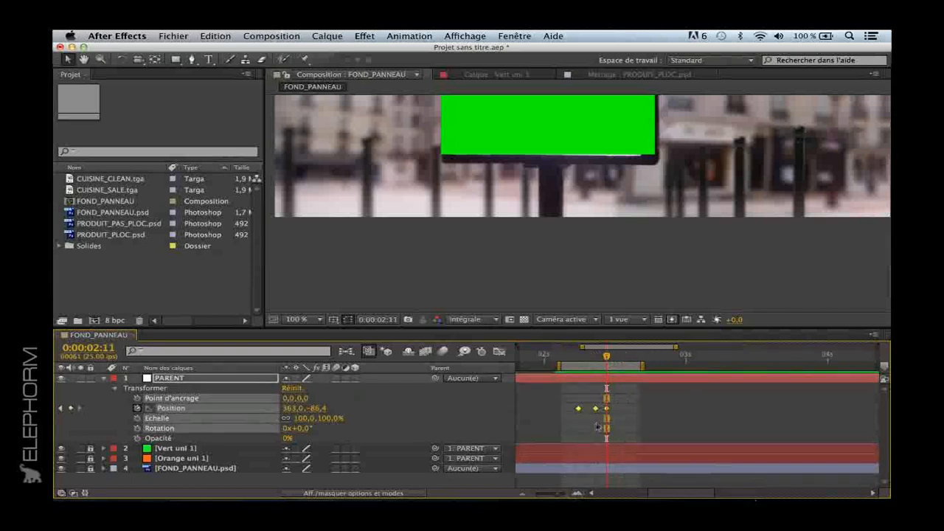
{"action": "left_click_drag", "start_coordinate": [607, 358], "coordinate": [588, 367]}
Step: Set the spatial interpolation of the last three PARENT Position keyframes to Linéaire and preview the result
{"action": "mouse_move", "coordinate": [587, 368]}
{"action": "left_mouse_down"}
{"action": "mouse_move", "coordinate": [599, 372]}
{"action": "mouse_move", "coordinate": [583, 375]}
{"action": "mouse_move", "coordinate": [592, 378]}
{"action": "mouse_move", "coordinate": [567, 424]}
{"action": "left_mouse_up"}
{"action": "left_click", "coordinate": [618, 402]}
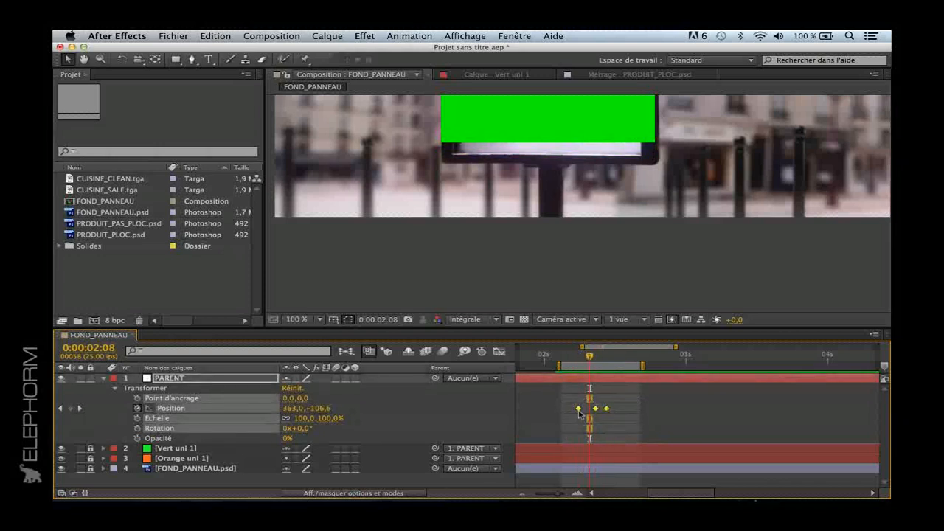
{"action": "right_click", "coordinate": [580, 413]}
{"action": "left_click", "coordinate": [615, 451]}
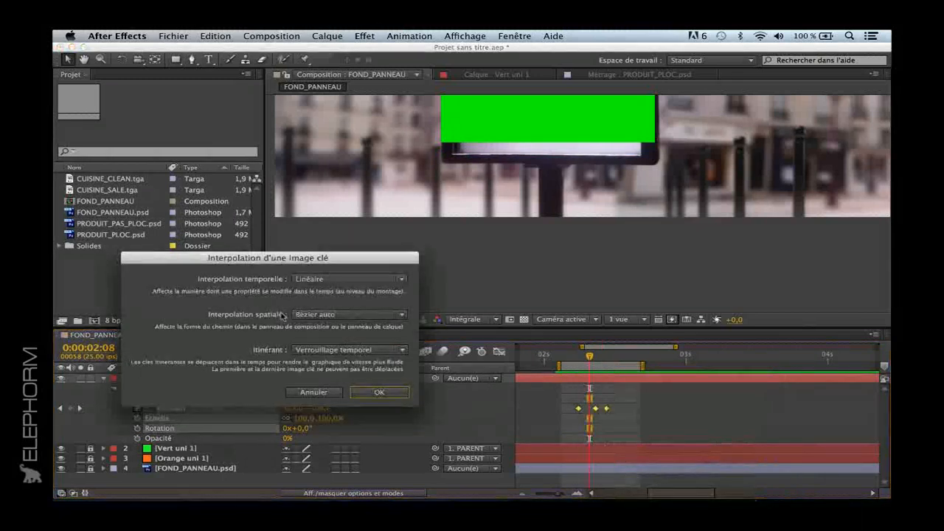
{"action": "left_click", "coordinate": [338, 315]}
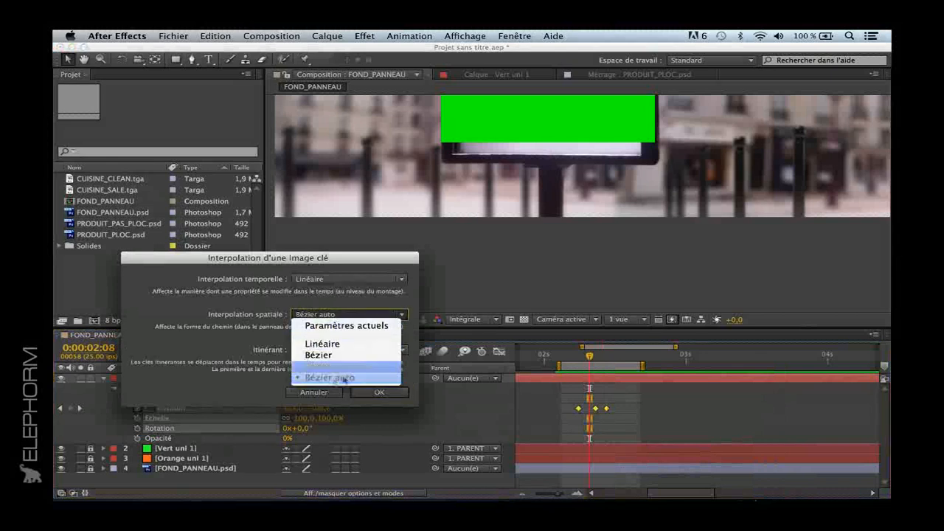
{"action": "left_click", "coordinate": [321, 344]}
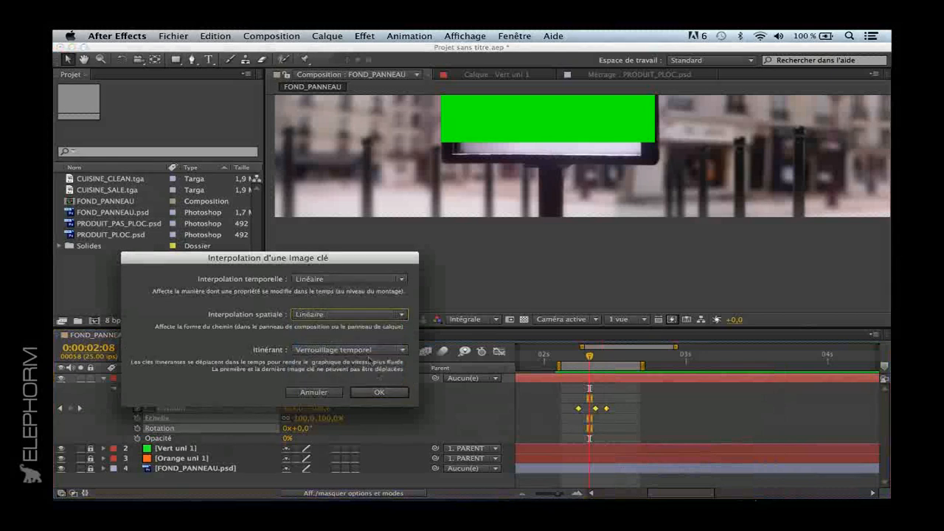
{"action": "left_click", "coordinate": [378, 393]}
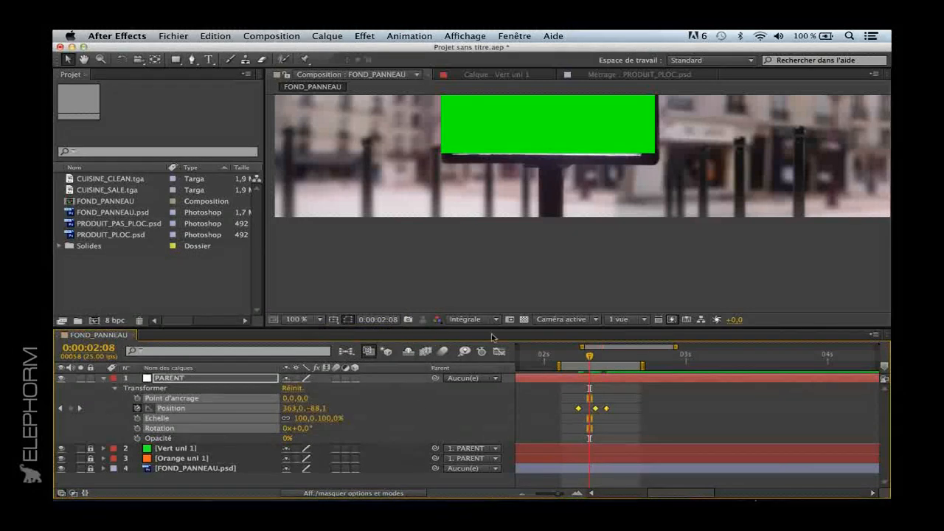
{"action": "key", "text": "KP_0"}
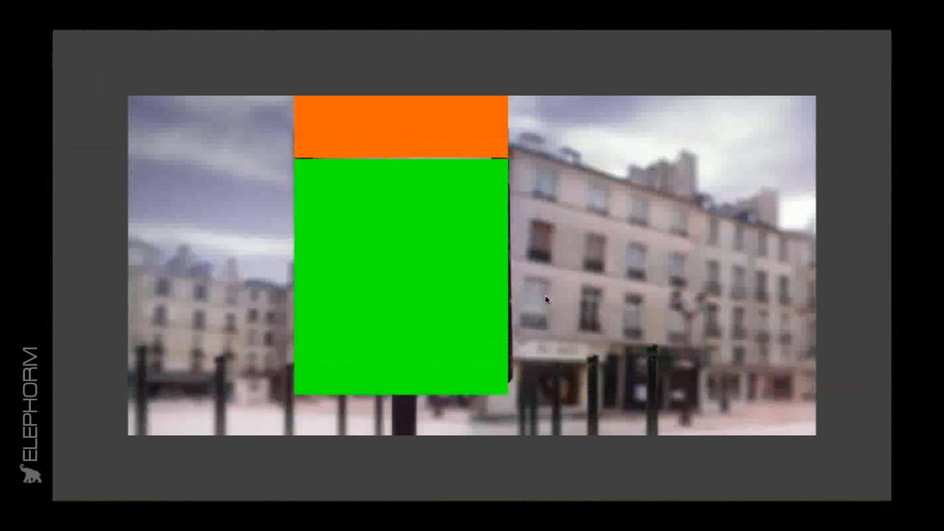
{"action": "key", "text": "Escape"}
Step: Apply Lissage de vitesse easing to all four Position keyframes of the PARENT layer
{"action": "left_click", "coordinate": [626, 402]}
{"action": "left_click_drag", "start_coordinate": [646, 395], "coordinate": [542, 430]}
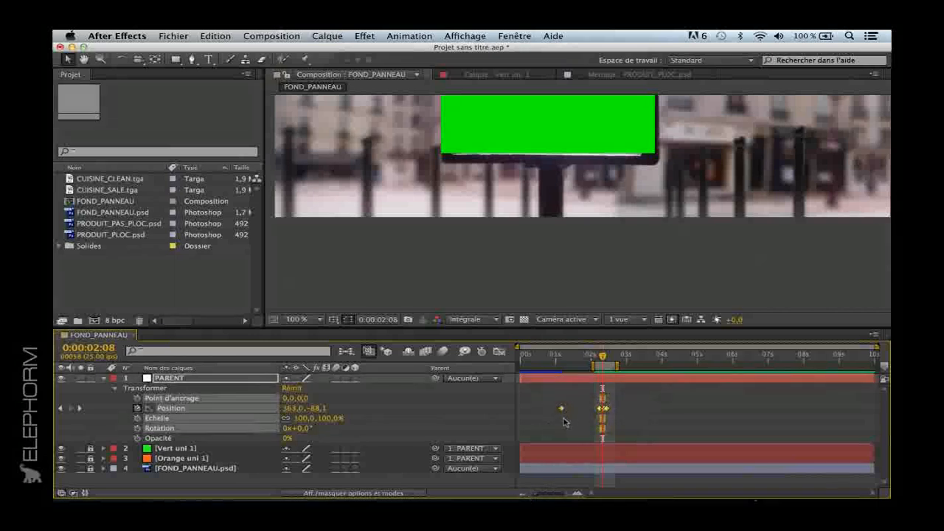
{"action": "right_click", "coordinate": [562, 410]}
{"action": "mouse_move", "coordinate": [623, 487]}
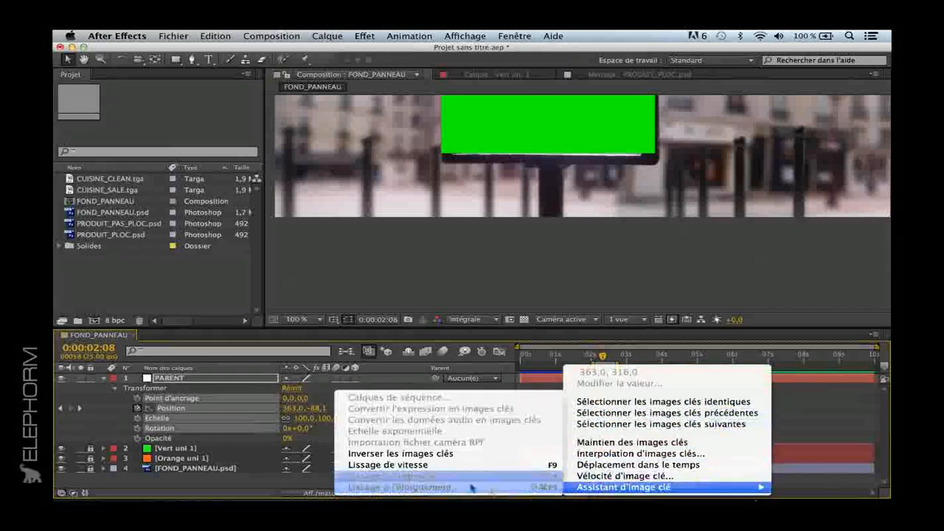
{"action": "left_click", "coordinate": [425, 466]}
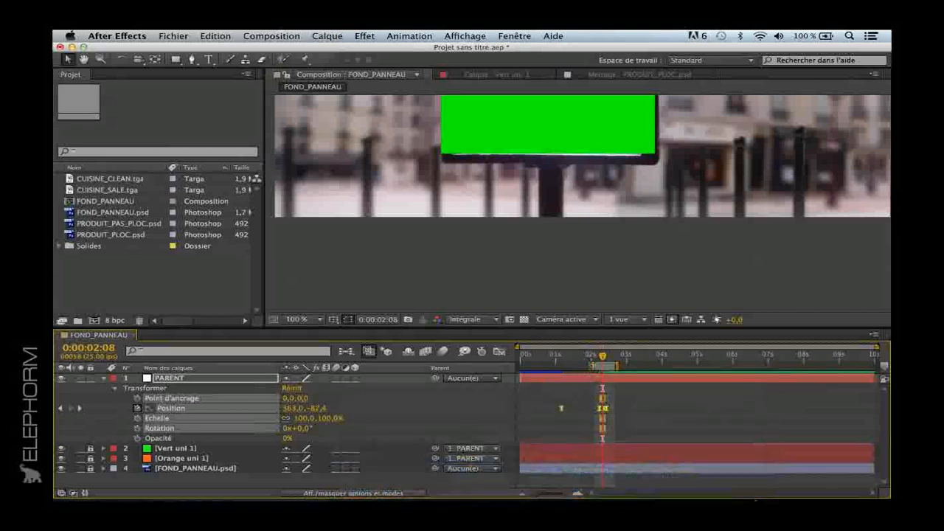
Step: Extend the work area's start to before the first Position keyframe, preview the eased scroll and scrub back to 0:00:01:20
{"action": "left_click_drag", "start_coordinate": [590, 366], "coordinate": [550, 366]}
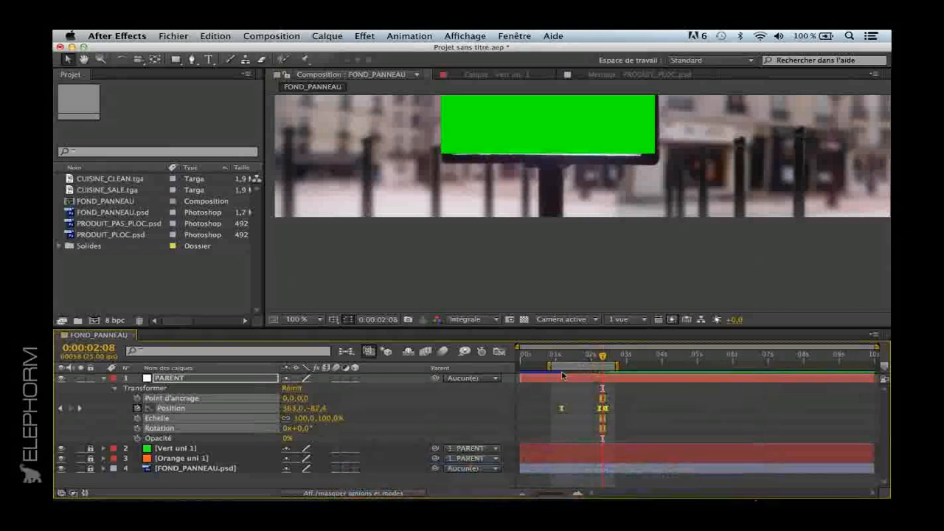
{"action": "key", "text": "KP_0"}
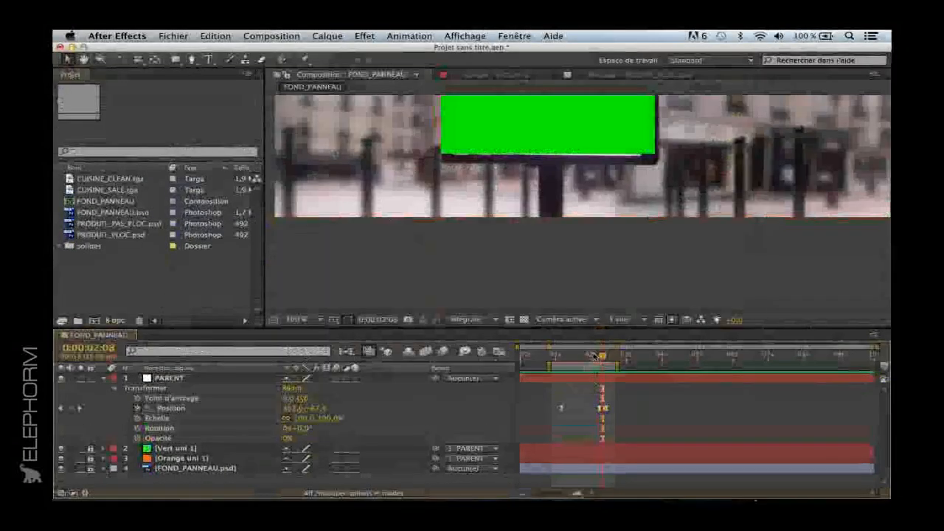
{"action": "mouse_move", "coordinate": [594, 357]}
{"action": "left_mouse_down"}
{"action": "mouse_move", "coordinate": [561, 362]}
{"action": "mouse_move", "coordinate": [601, 364]}
{"action": "mouse_move", "coordinate": [558, 363]}
{"action": "mouse_move", "coordinate": [584, 364]}
{"action": "left_mouse_up"}
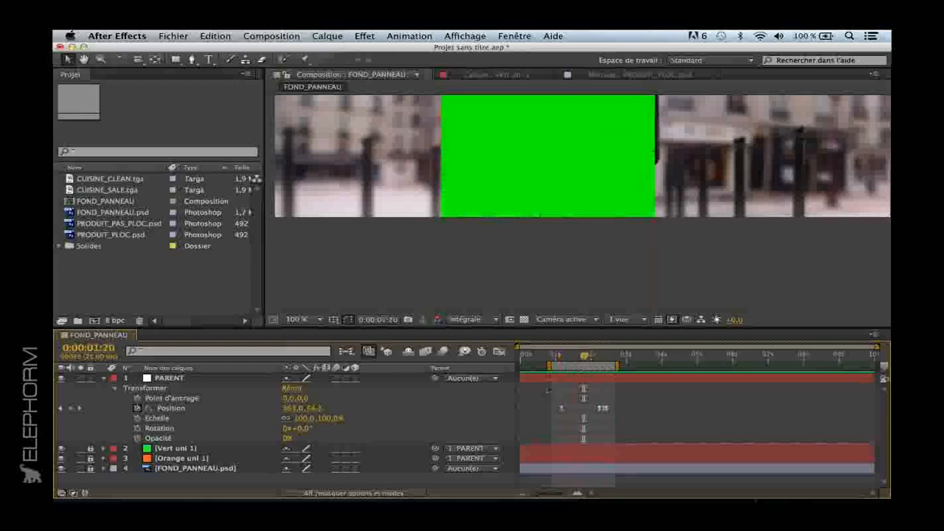